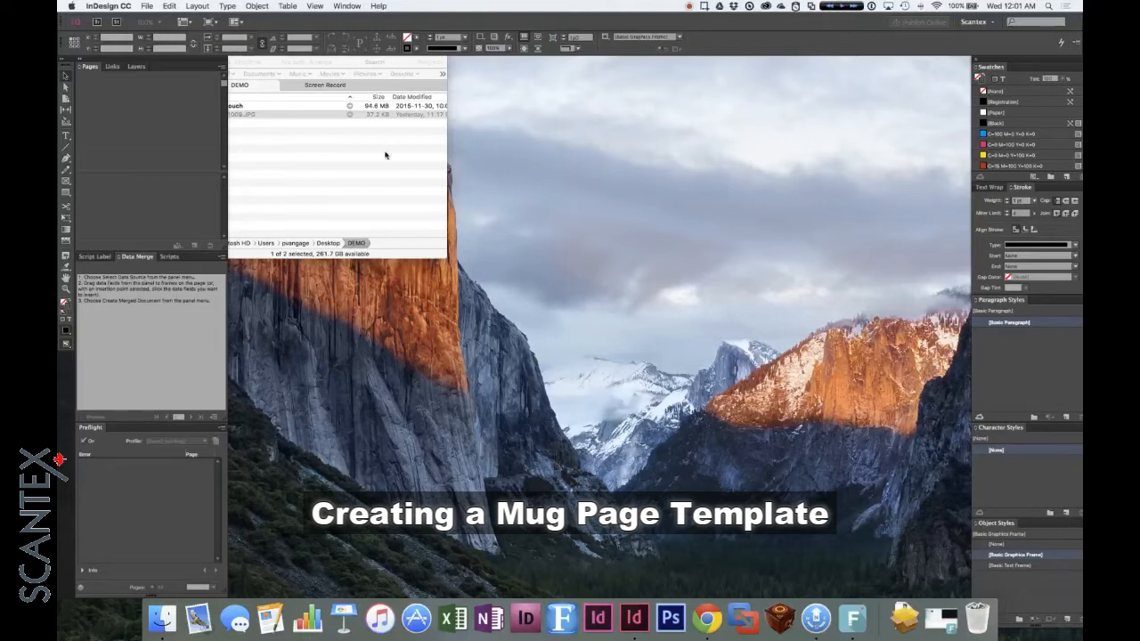
Step: Start a new document with 2 pages and a start page number of 2
click(148, 6)
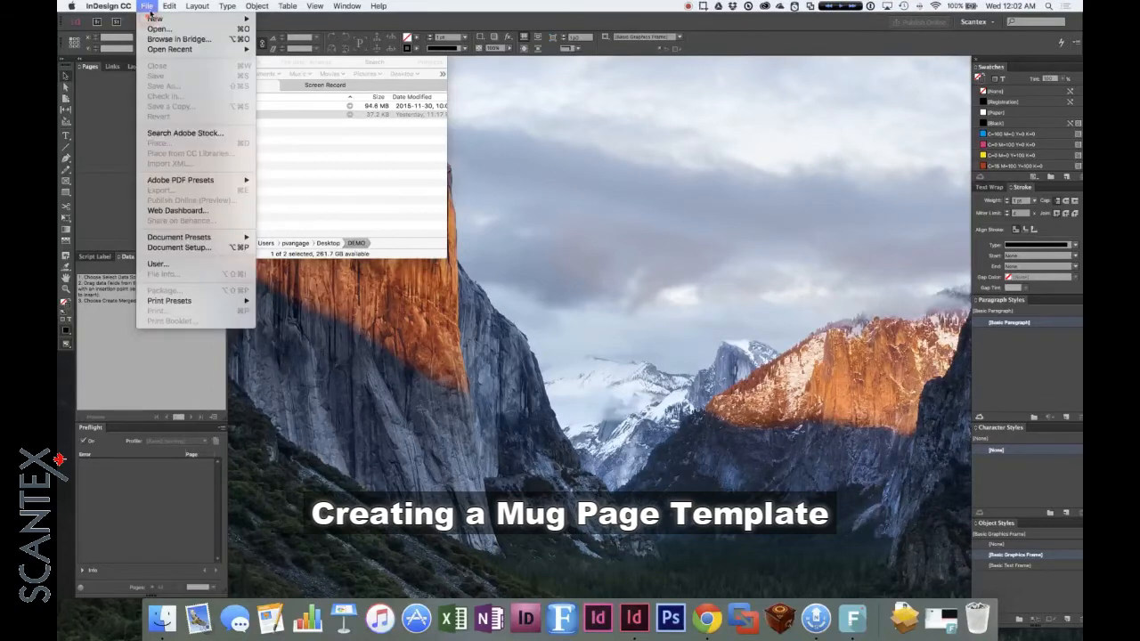
mouse_move(153, 19)
click(283, 22)
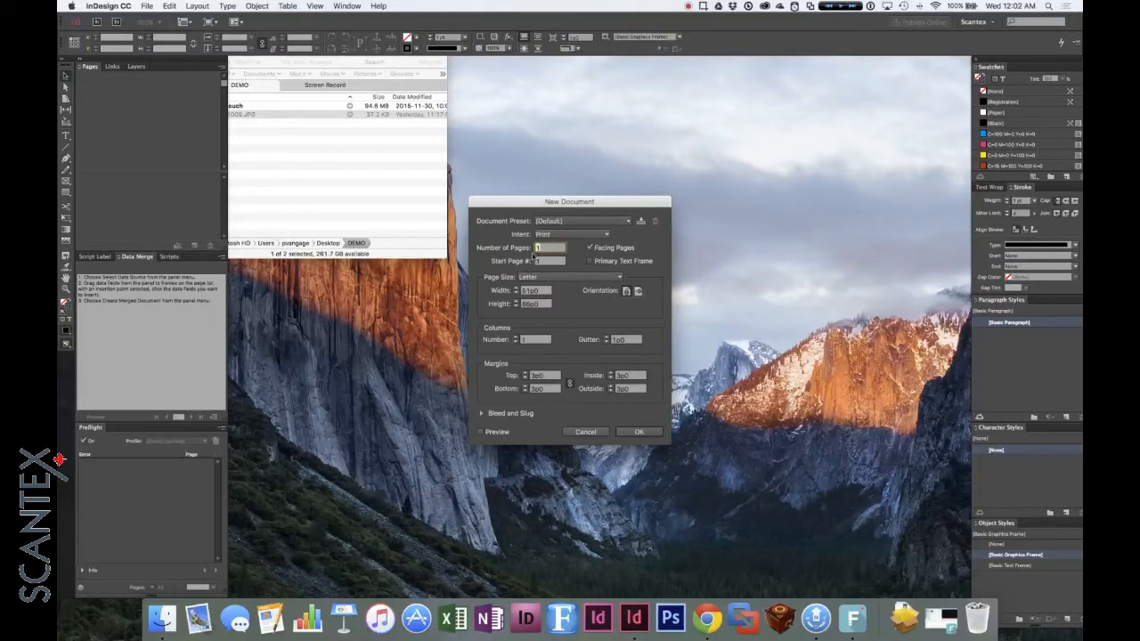
text(2)
key(Tab)
text(2)
Step: Set all four page margins to 9.25 mm and create the document
double_click(543, 378)
text(0.375i)
key(Tab)
double_click(545, 378)
text(9.25mm)
key(Tab)
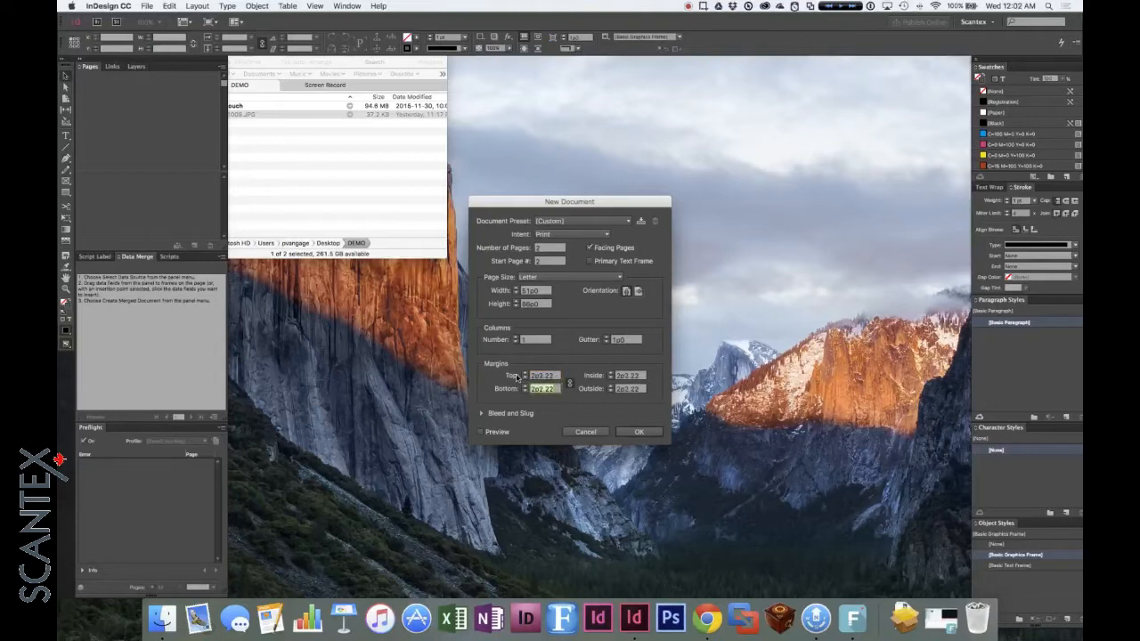
click(639, 433)
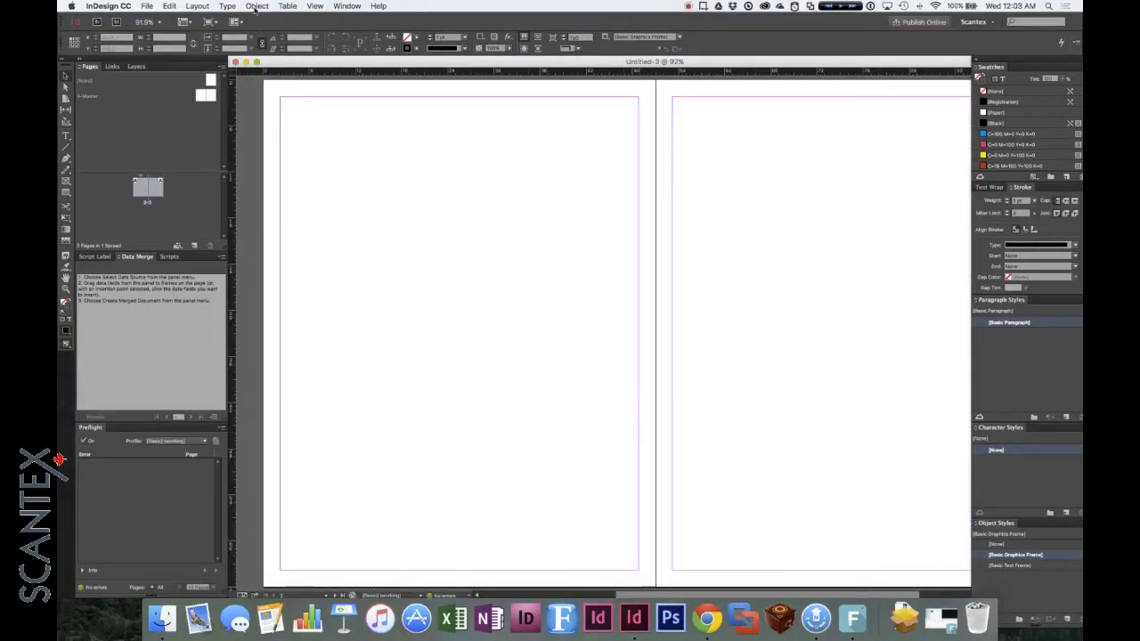
Step: Place the image 1QP1009.JPG at the upper-left margin corner of the spread's first page
click(313, 7)
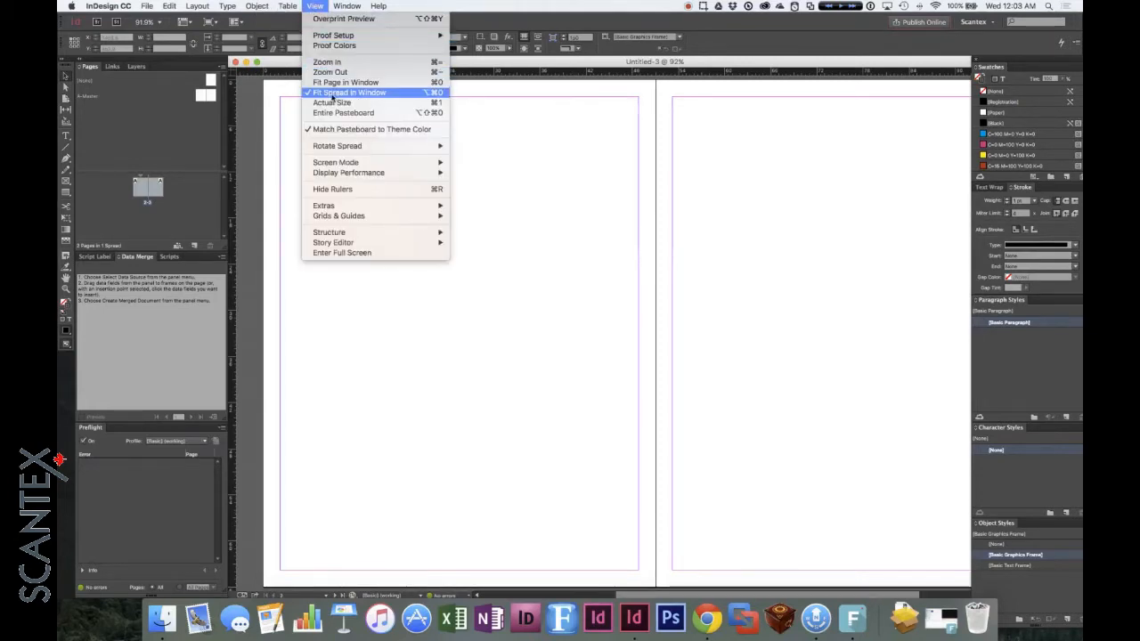
click(335, 95)
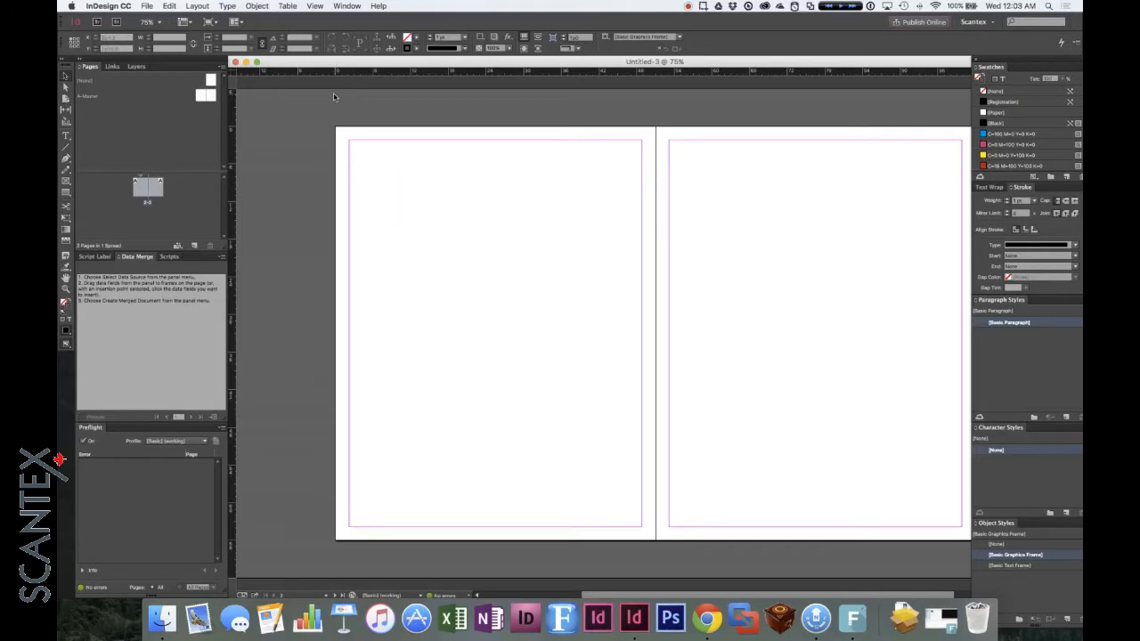
drag(446, 130, 373, 131)
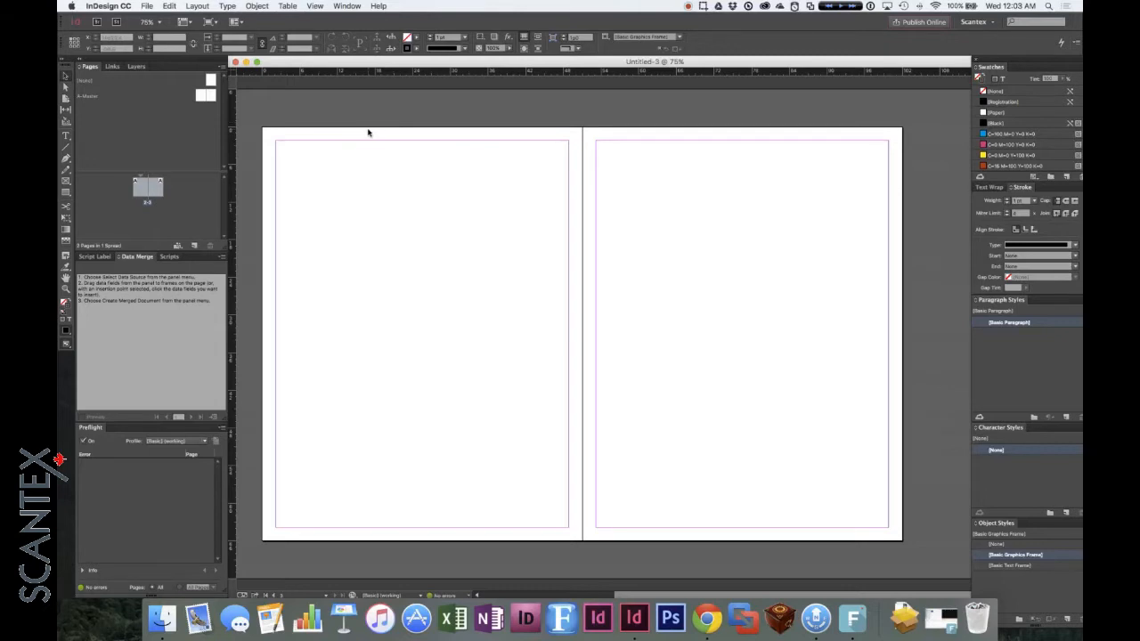
key(super+d)
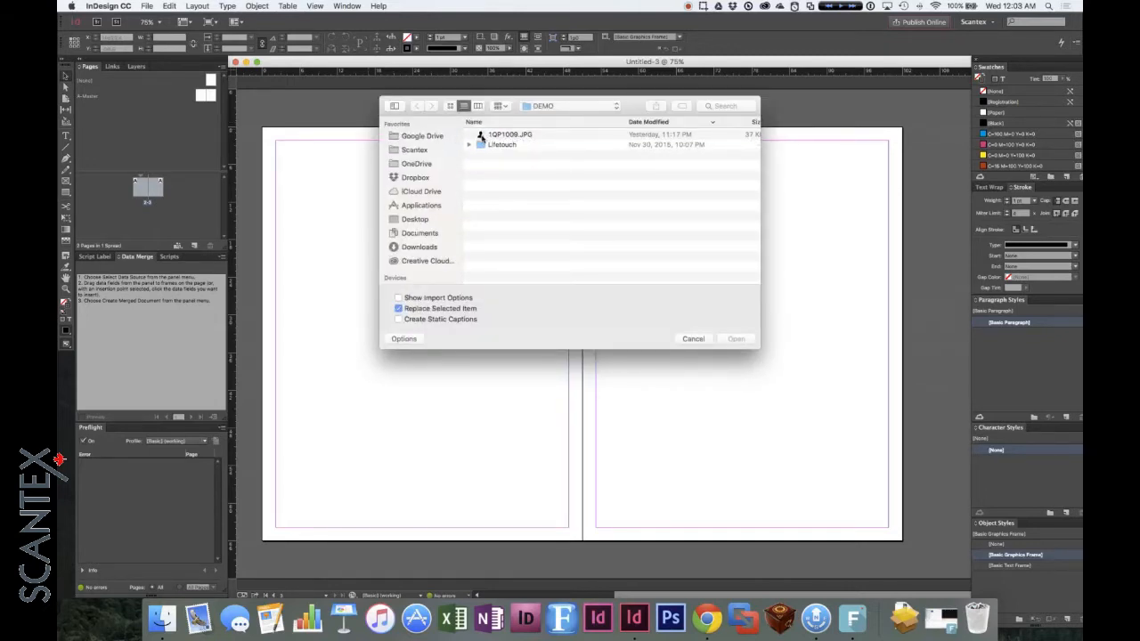
click(480, 135)
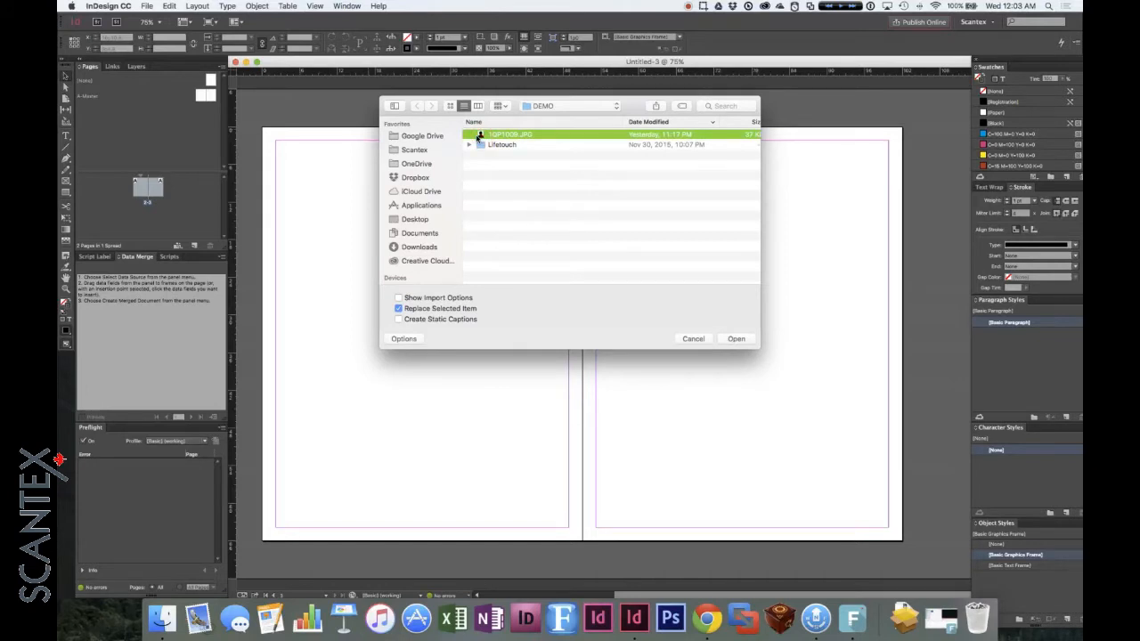
double_click(480, 136)
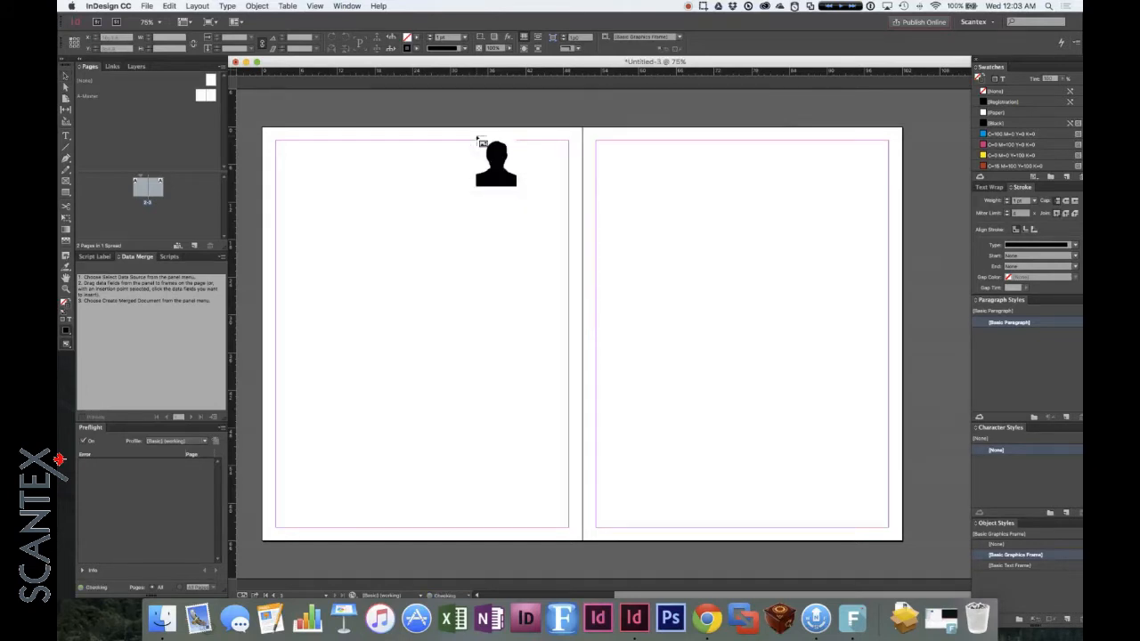
click(276, 142)
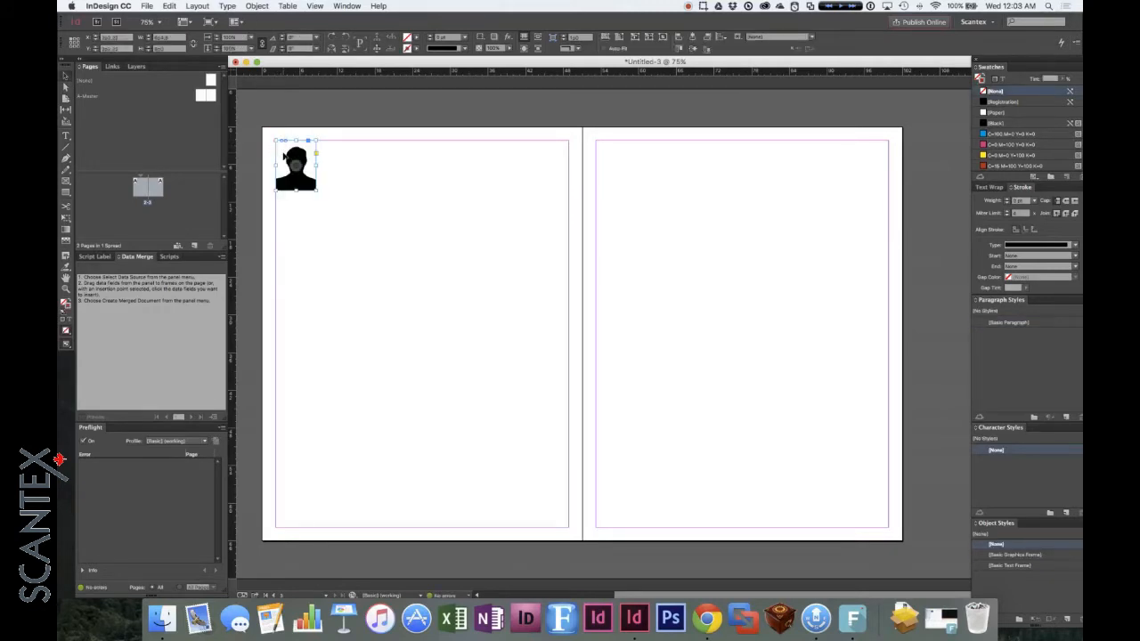
Step: Add a text frame beneath the portrait containing "firstnamesample" and "lastnamesample" on two lines
click(66, 135)
drag(276, 194, 317, 207)
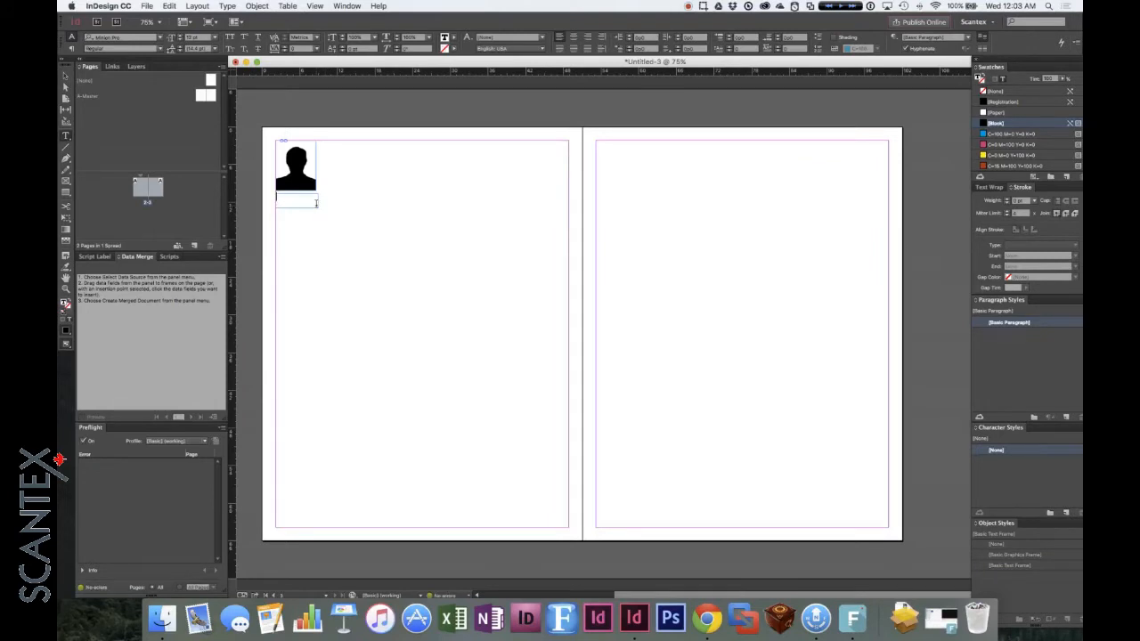
text(firstnamesurnple')
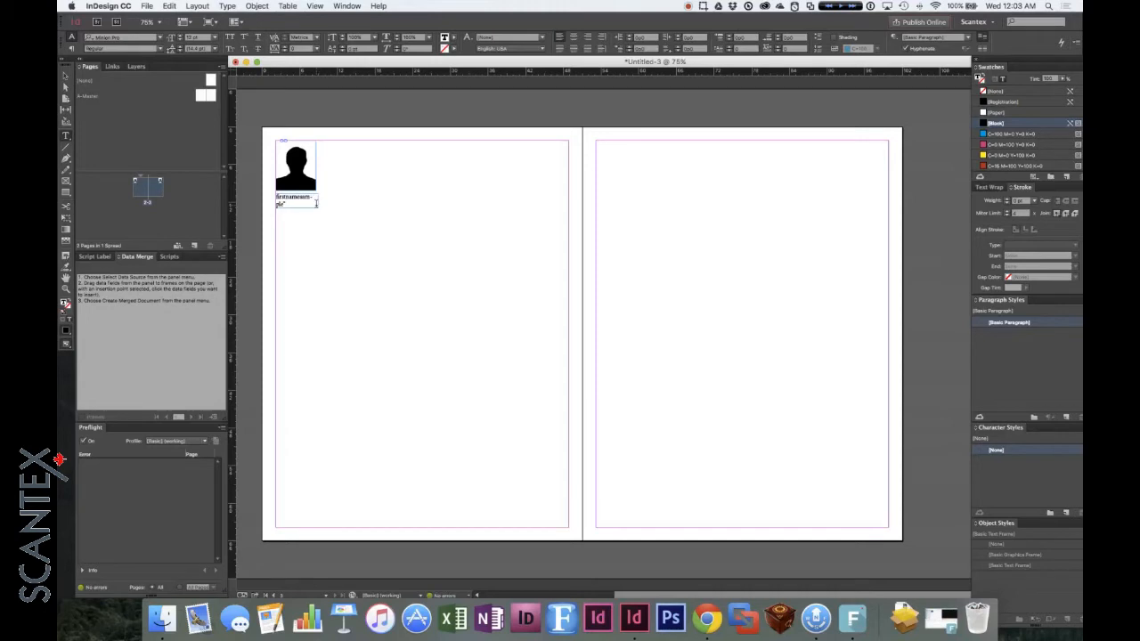
key(BackSpace)
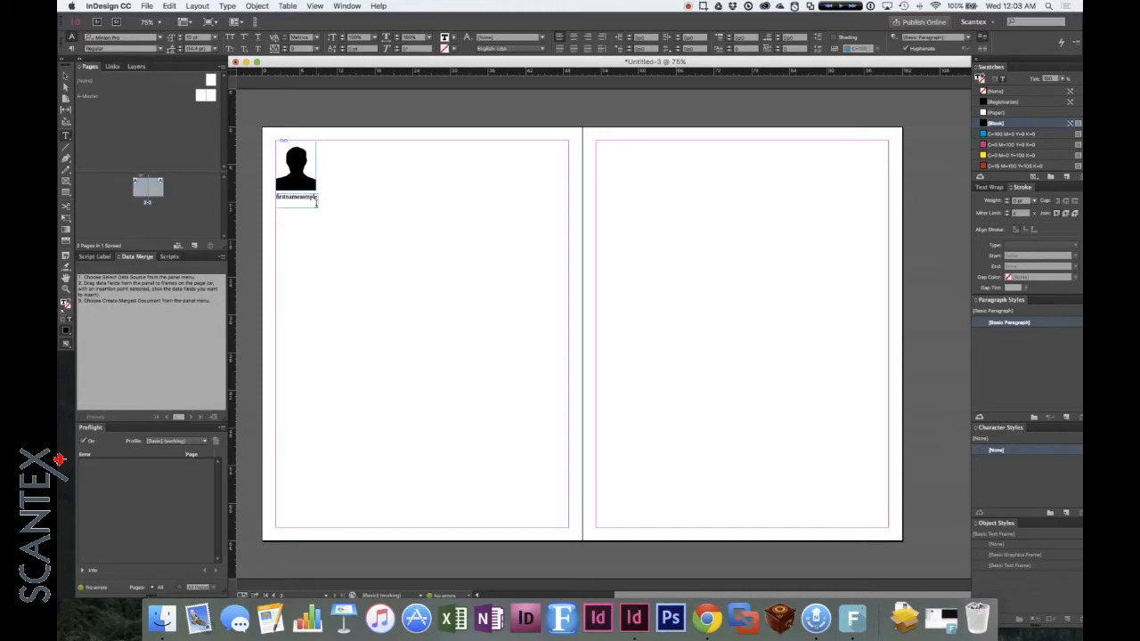
text(lastnamesample)
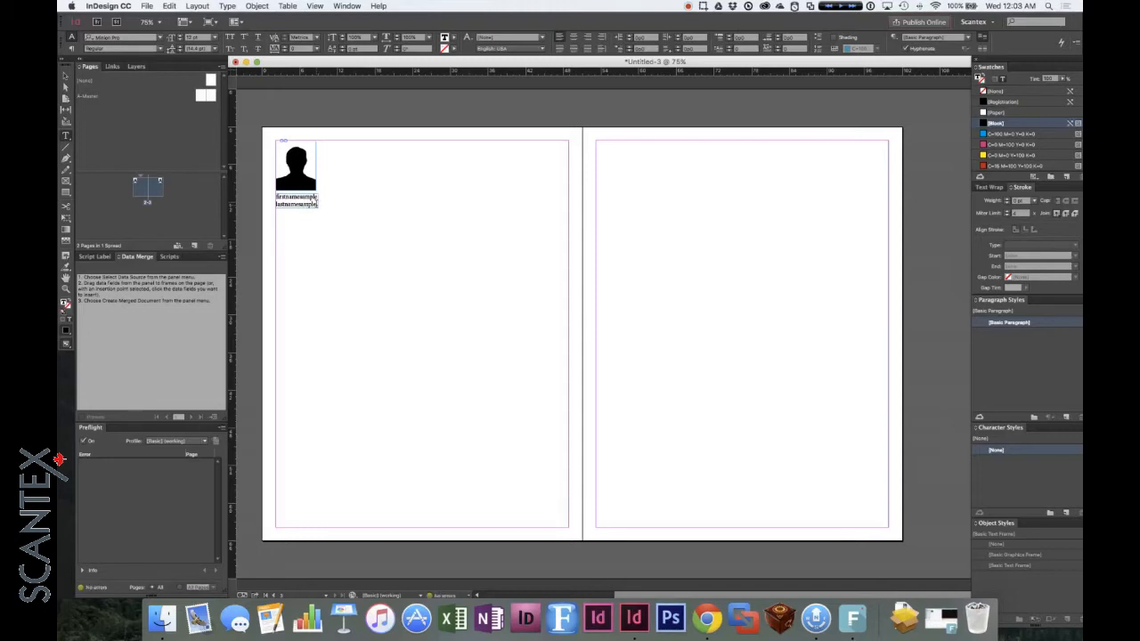
Step: Move the name text frame up close beneath the portrait and narrow it to the portrait's width
key(super+space)
drag(341, 227, 266, 131)
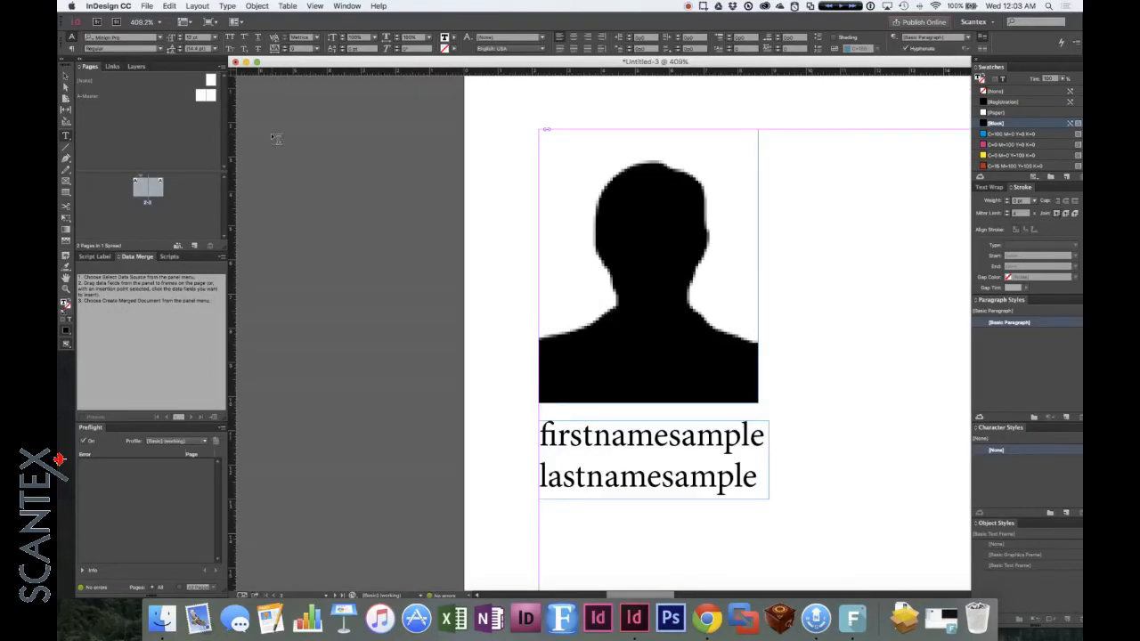
click(65, 79)
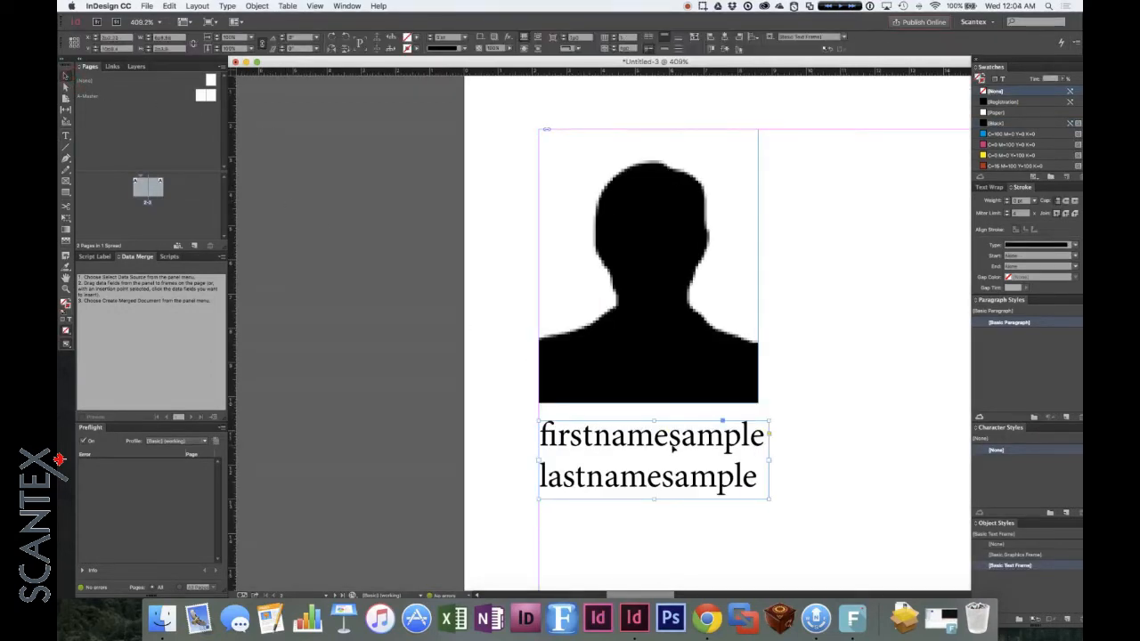
click(681, 440)
drag(682, 440, 681, 429)
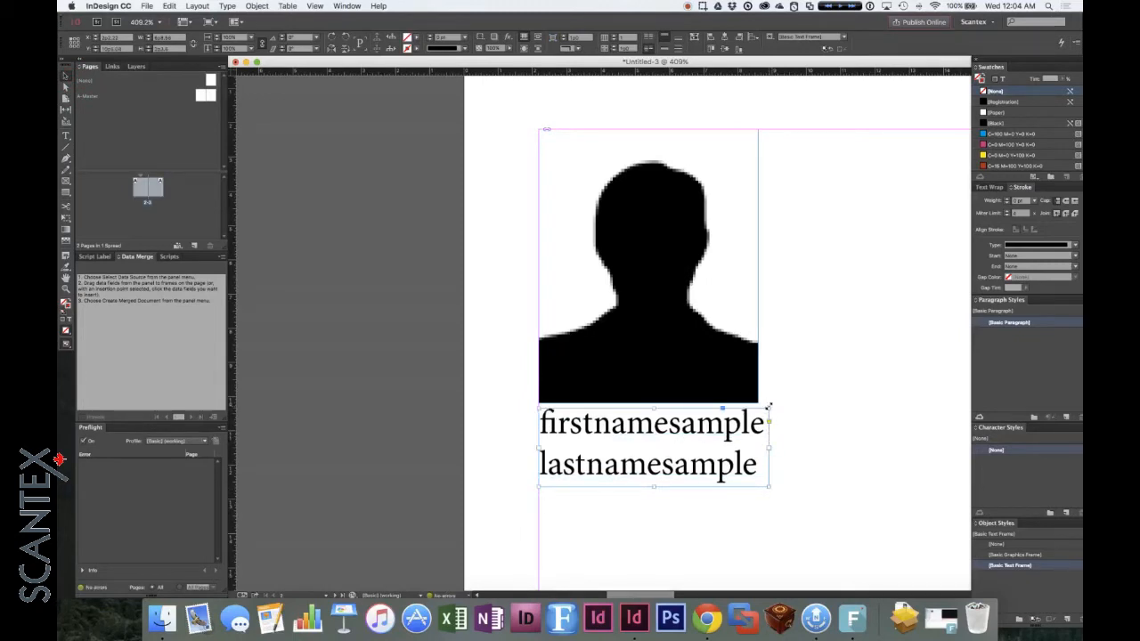
drag(768, 409, 758, 408)
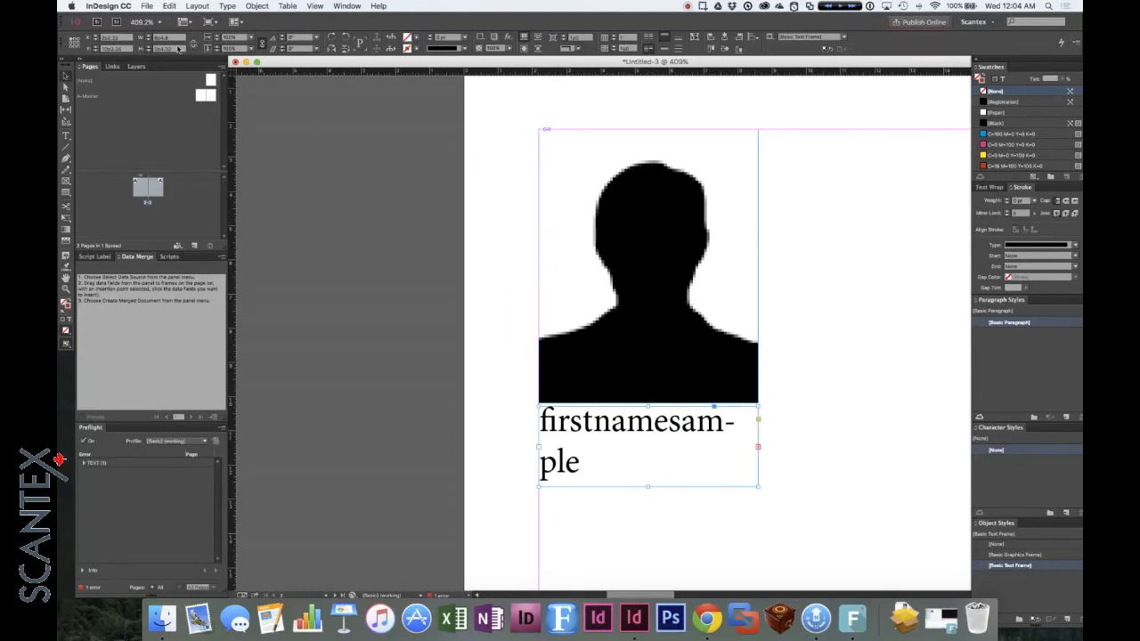
Step: Set the name text to 11 pt with 12 pt leading and shorten its frame to fit the two lines
double_click(641, 430)
key(super+a)
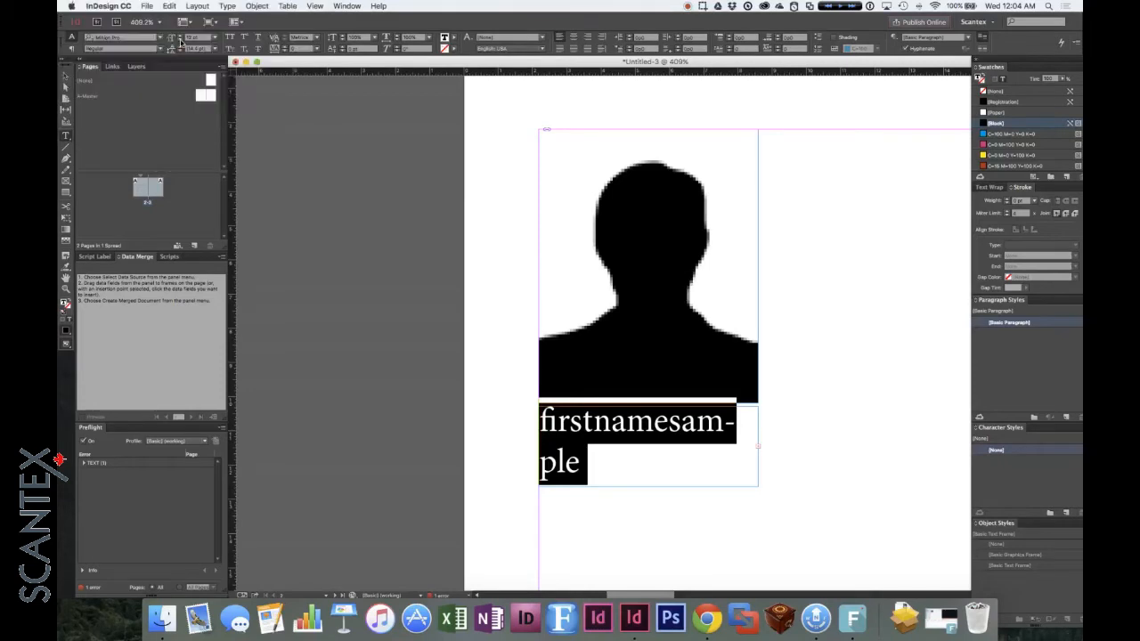
click(181, 42)
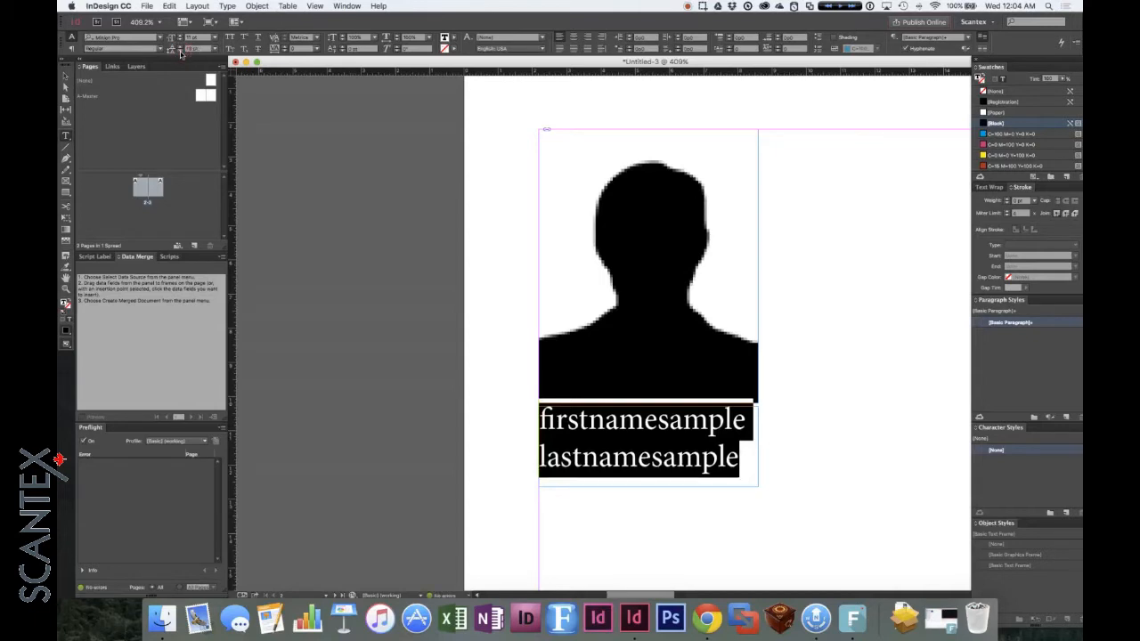
click(181, 52)
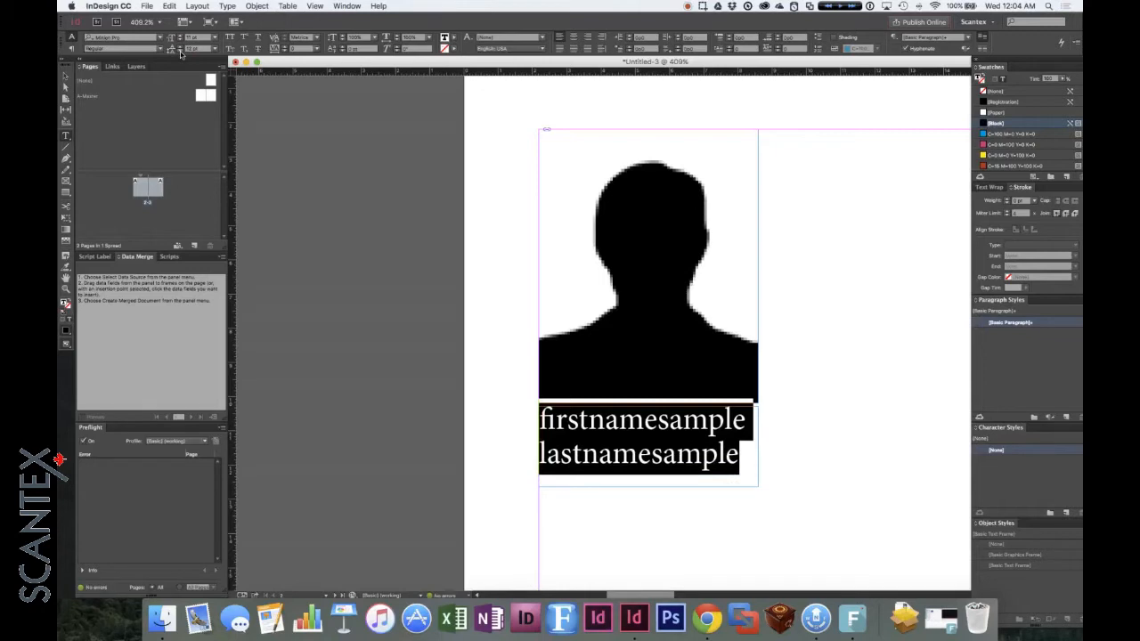
click(65, 78)
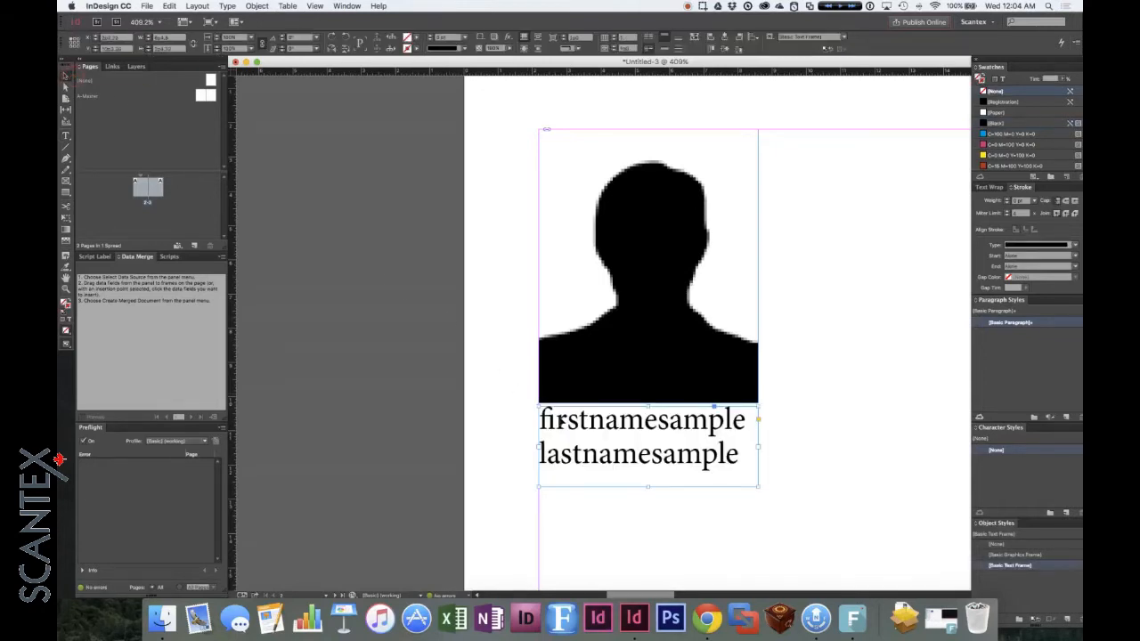
drag(648, 486, 648, 474)
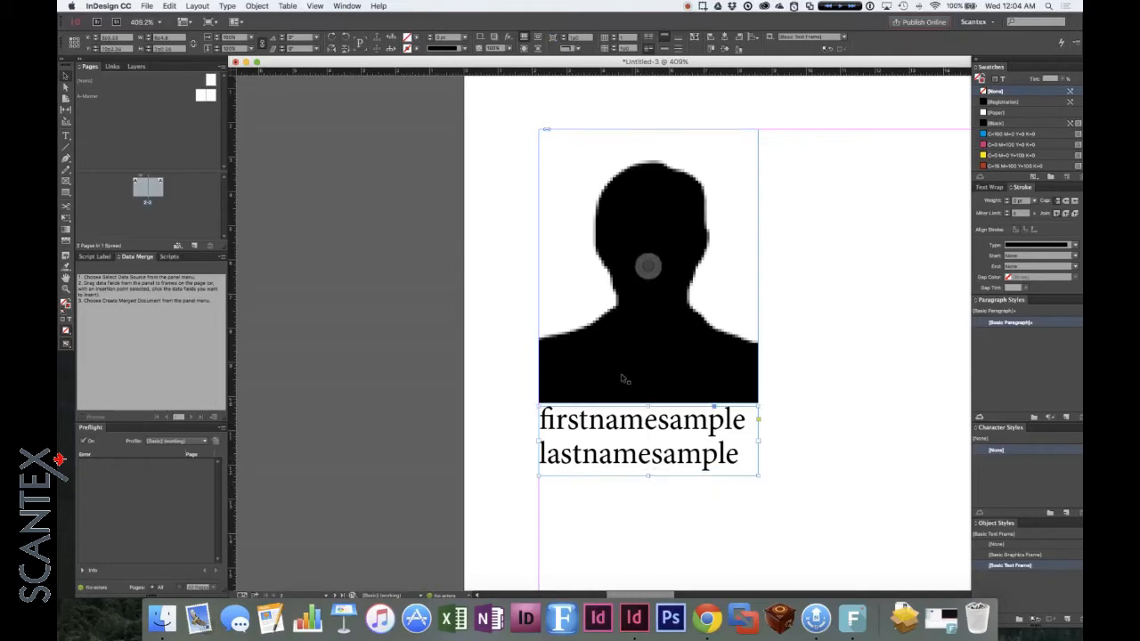
Step: Group the portrait image with its name text frame
click(315, 6)
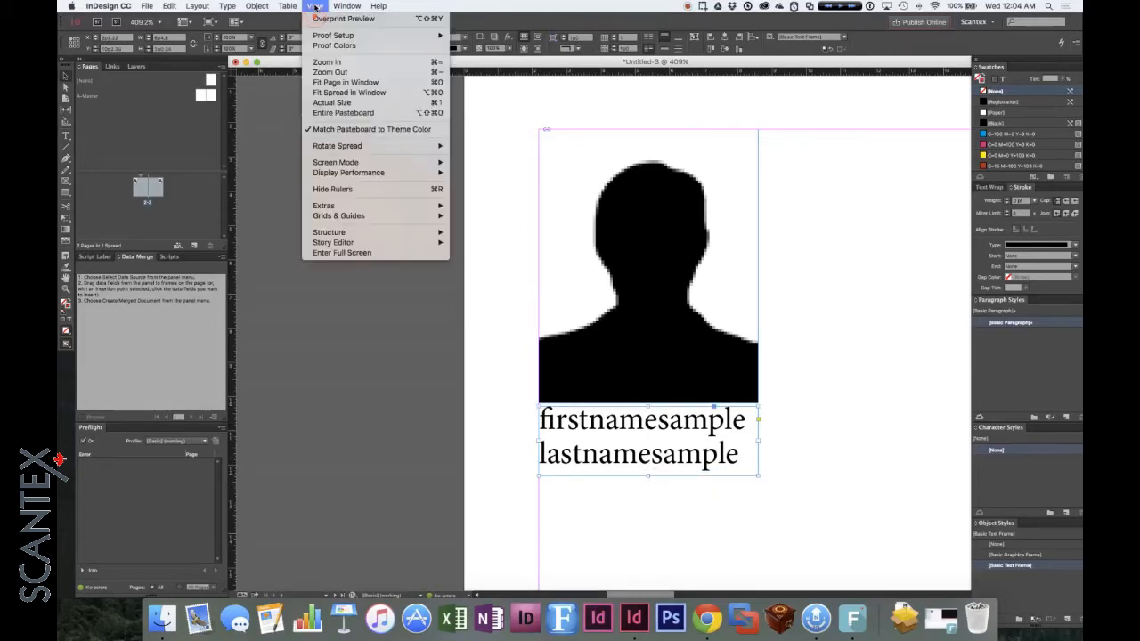
click(324, 94)
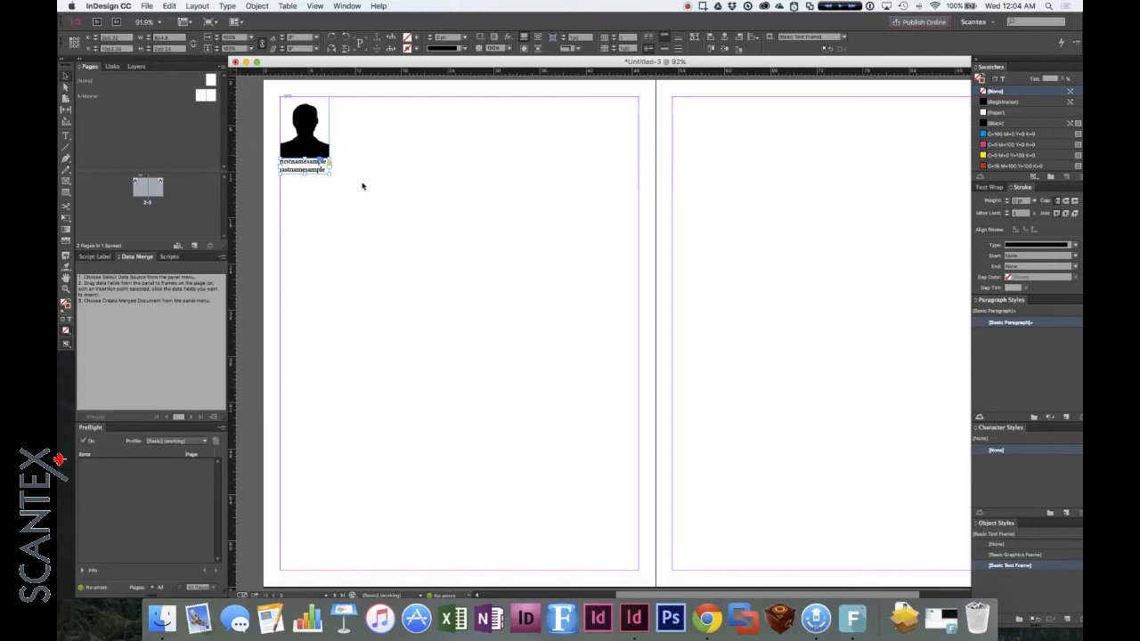
drag(370, 205, 300, 136)
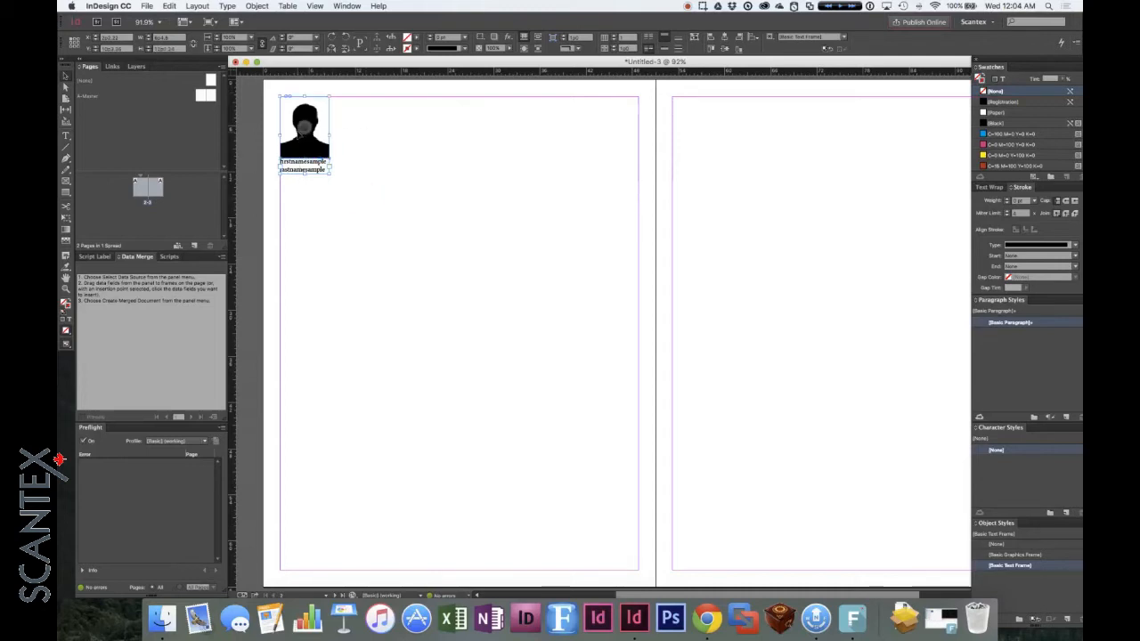
click(257, 7)
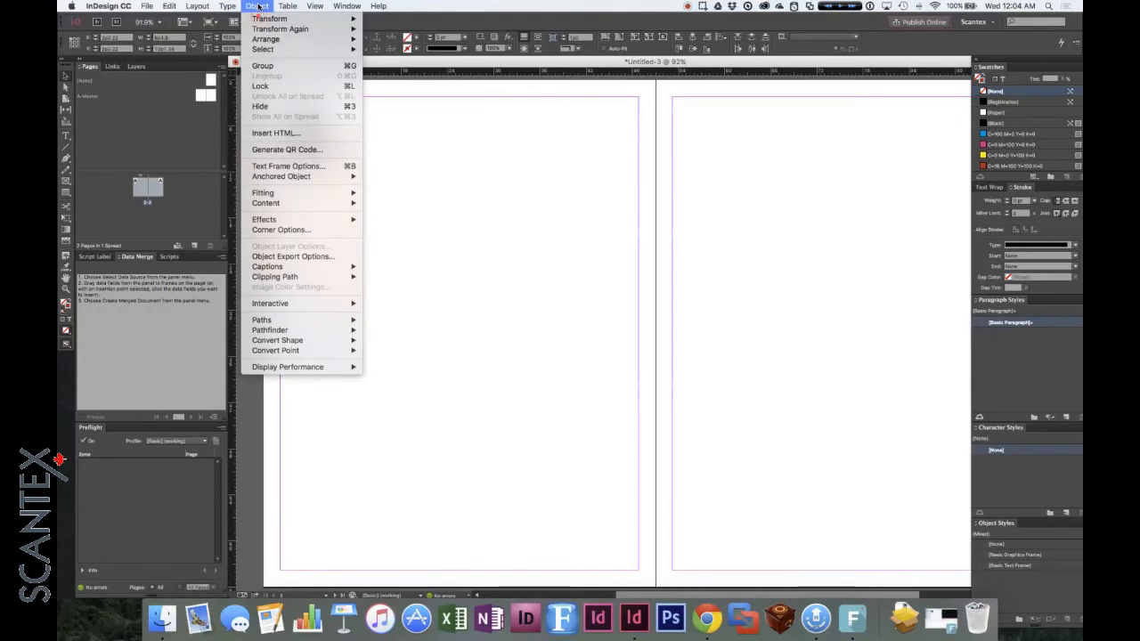
click(263, 65)
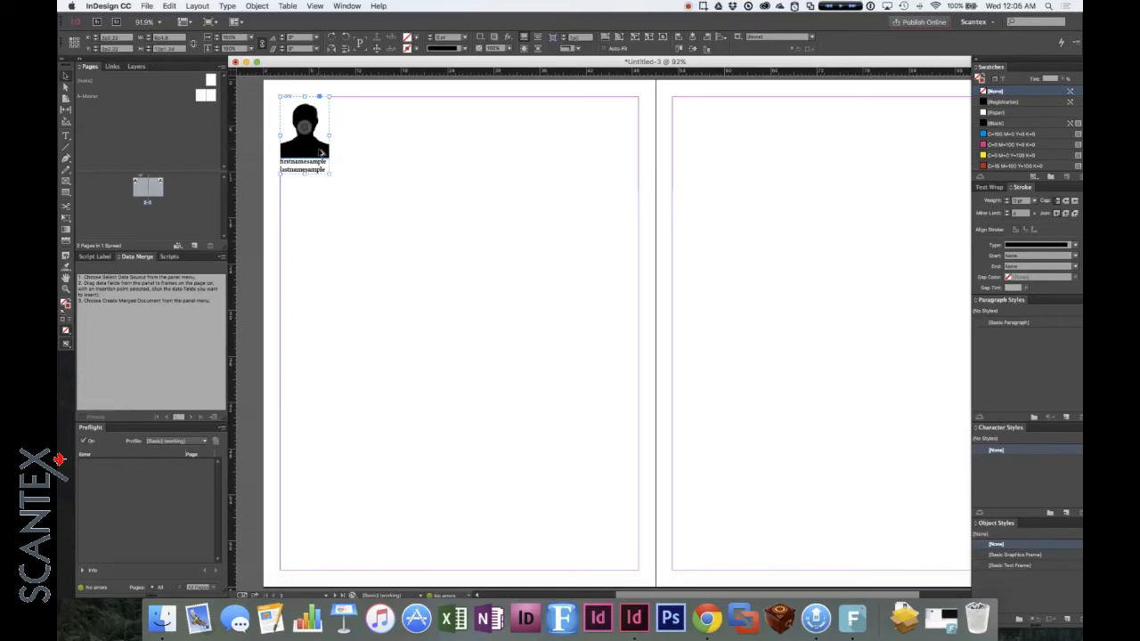
Step: Duplicate the portrait group into a grid of 7 columns and 6 rows filling the first page's margins
drag(319, 153, 631, 551)
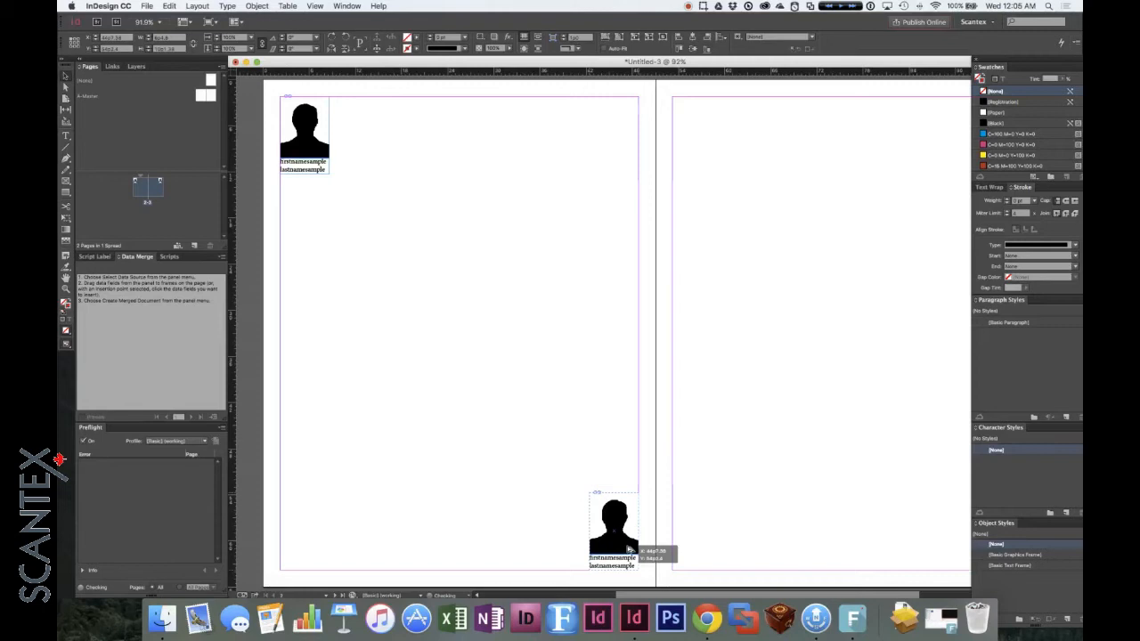
key(Right)
key(Right)
key(Right)
key(Right)
key(Right)
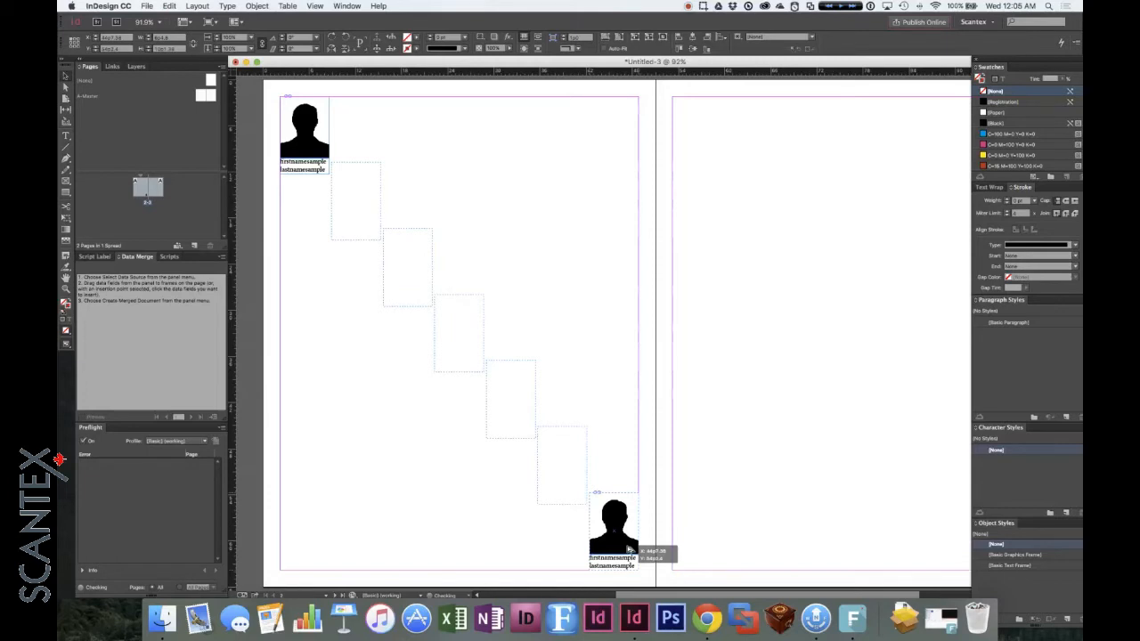
key(Up)
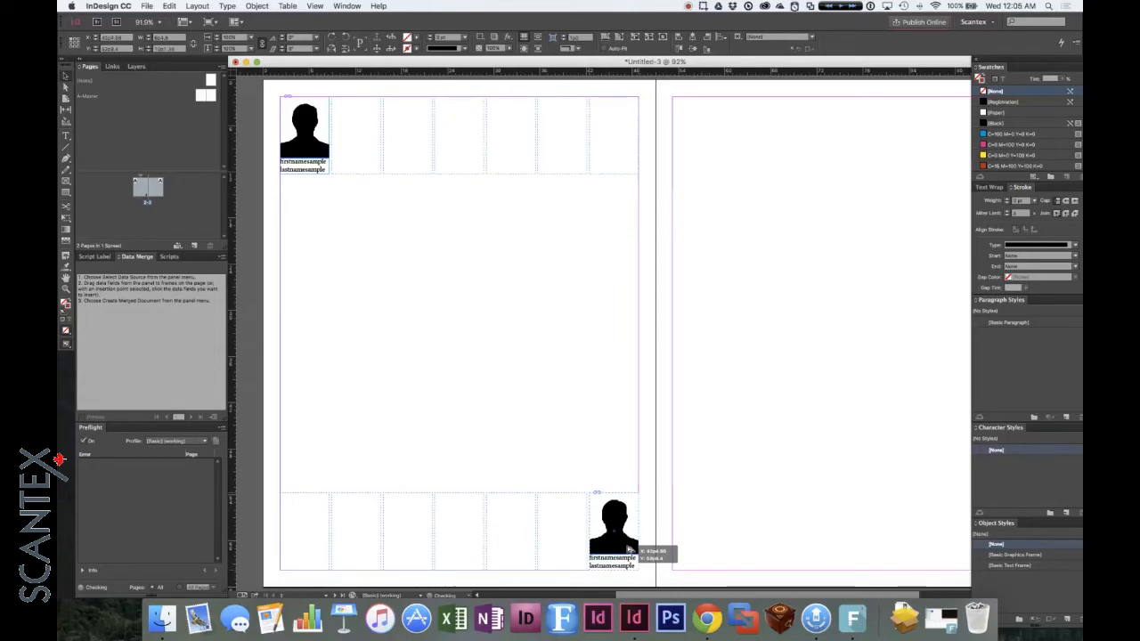
key(Up)
key(Up)
key(Up)
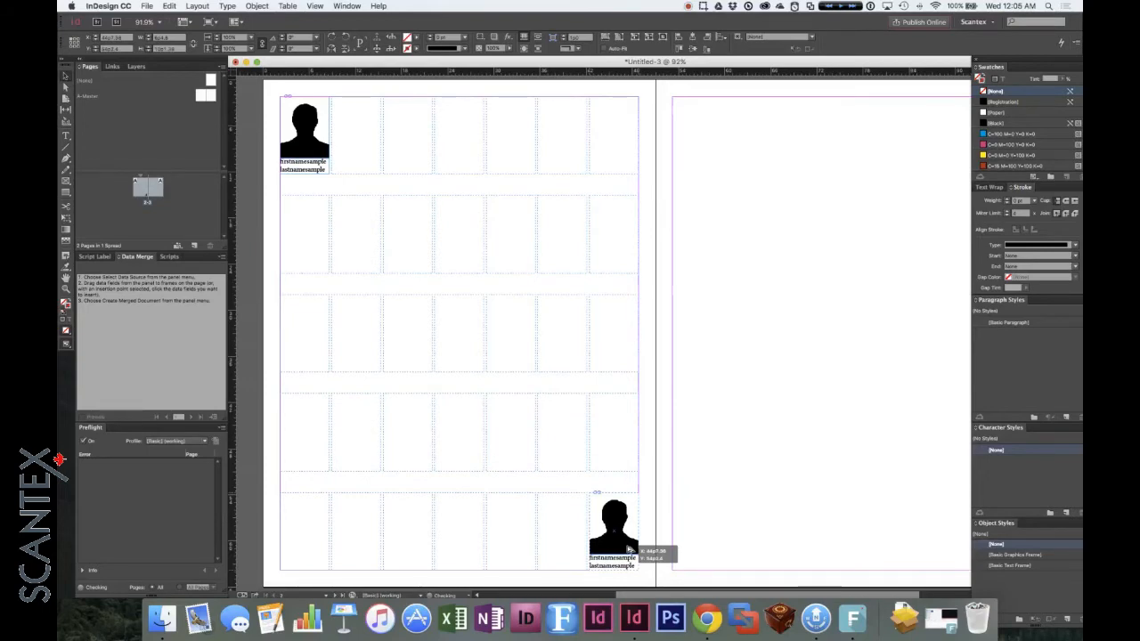
key(Up)
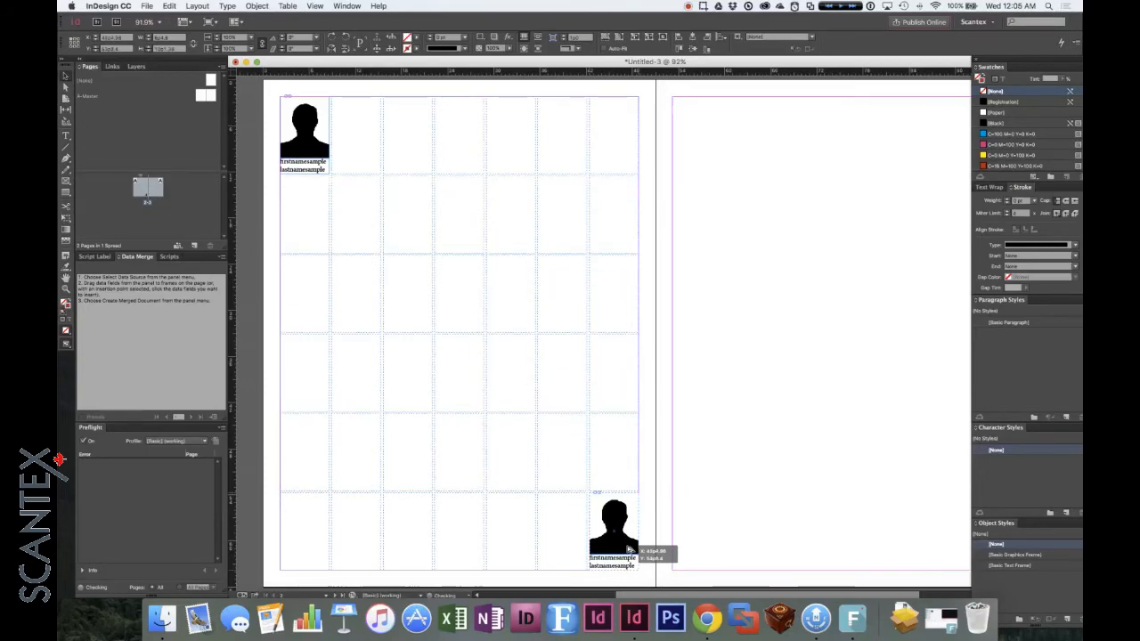
drag(629, 546, 627, 544)
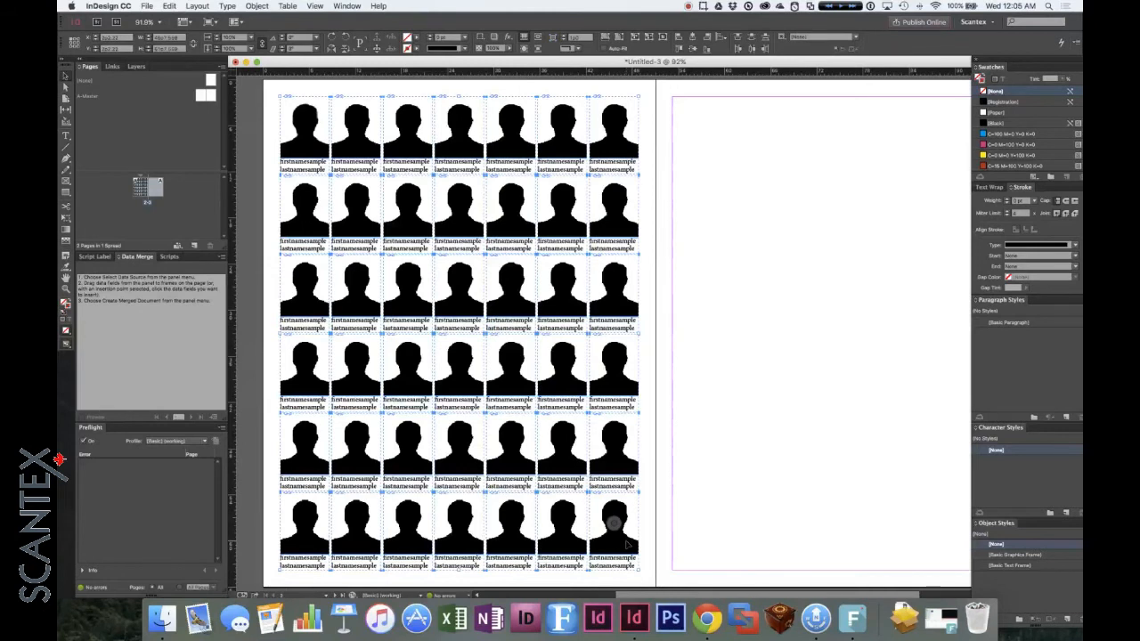
Step: Delete the last two portrait groups in rows 3 and 4 and the first two in the bottom row
click(699, 346)
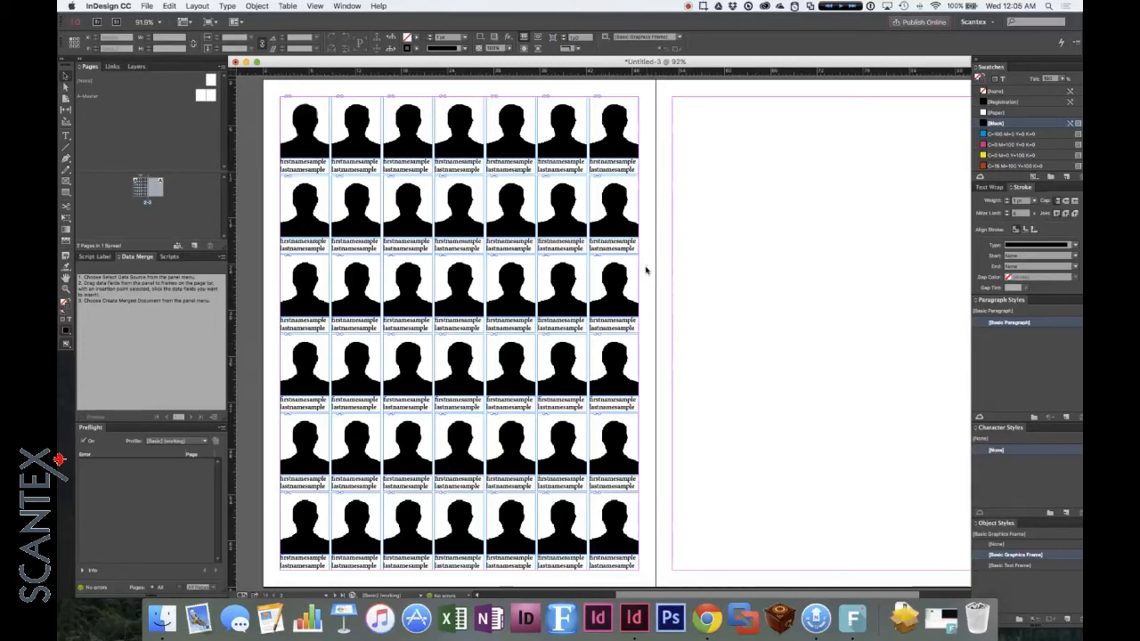
drag(646, 255, 562, 408)
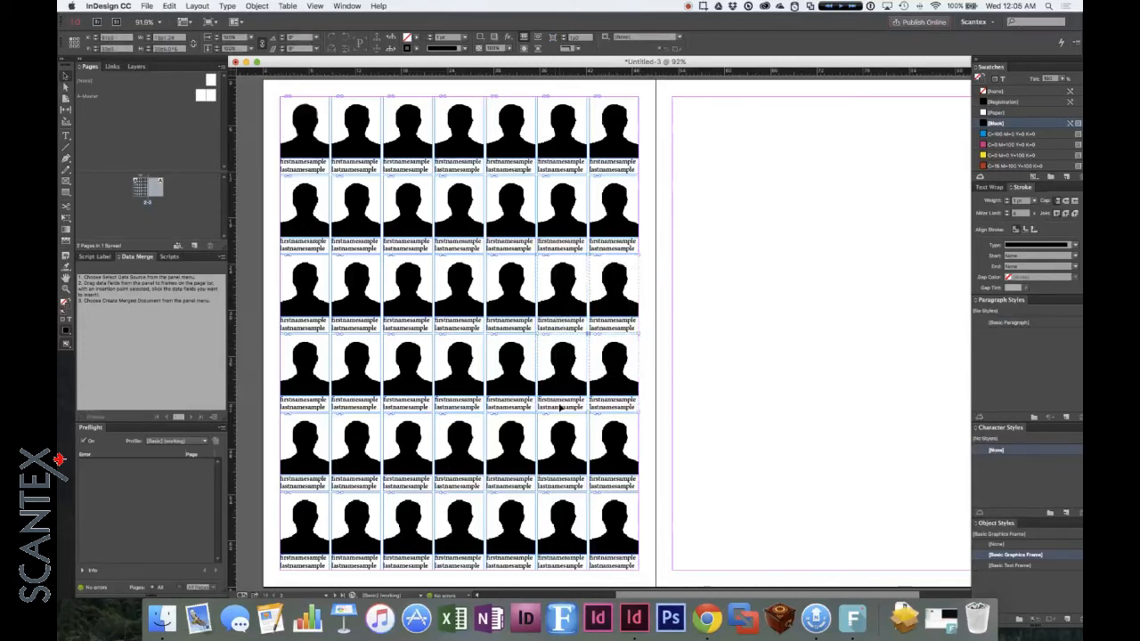
key(Delete)
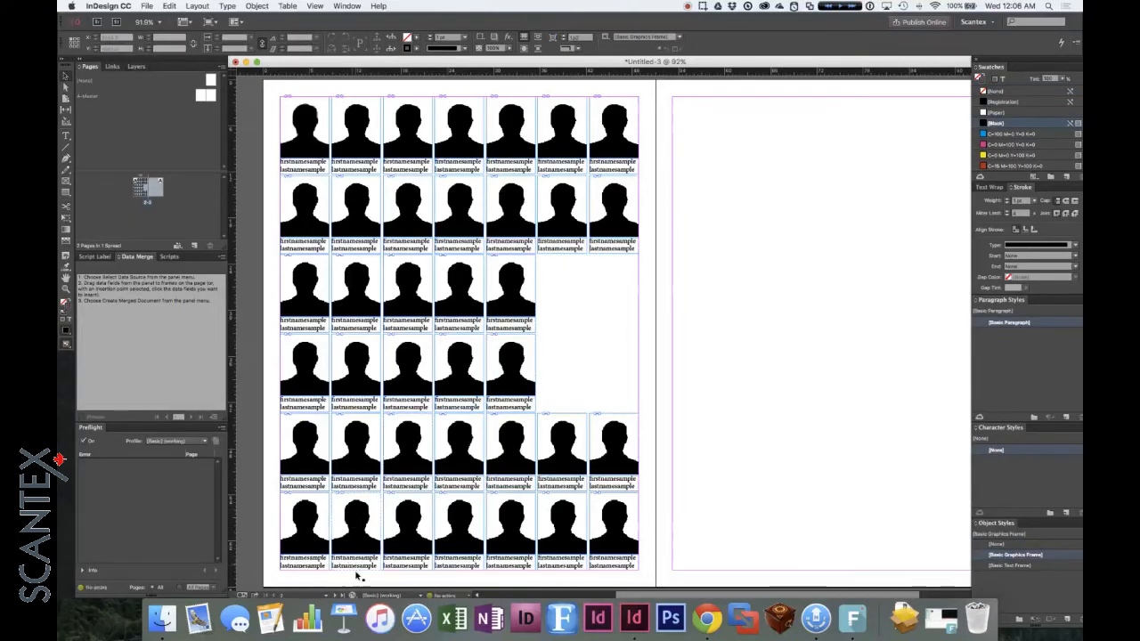
drag(360, 579, 300, 524)
key(Delete)
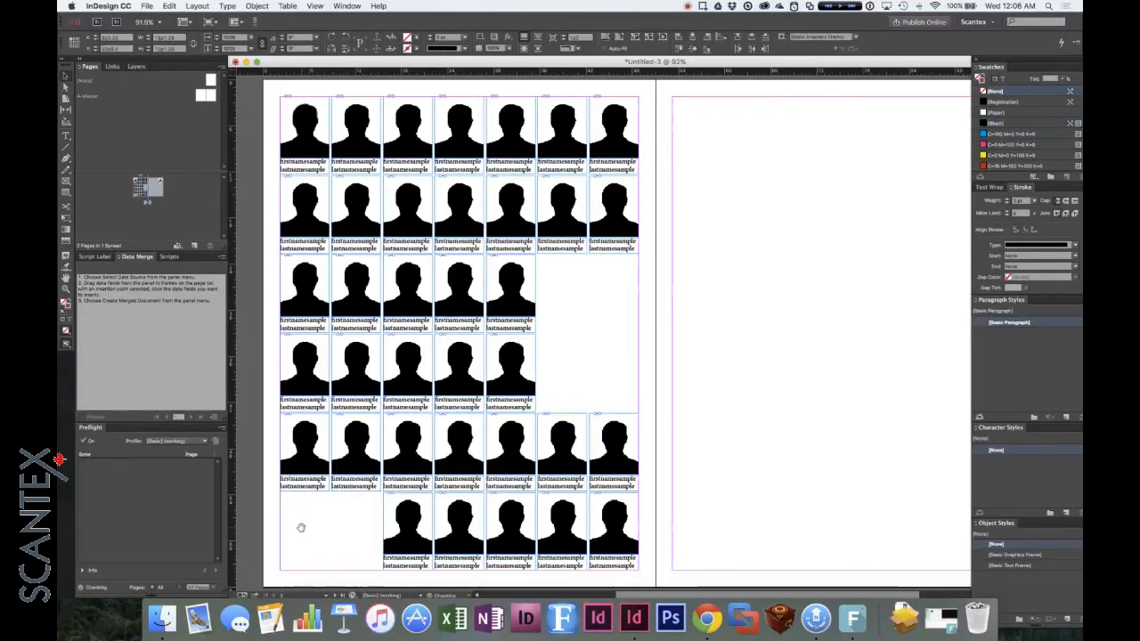
Step: Draw empty rectangle frames filling the two-by-two gap in rows 3 and 4 and the two-portrait gap in the bottom row
click(66, 182)
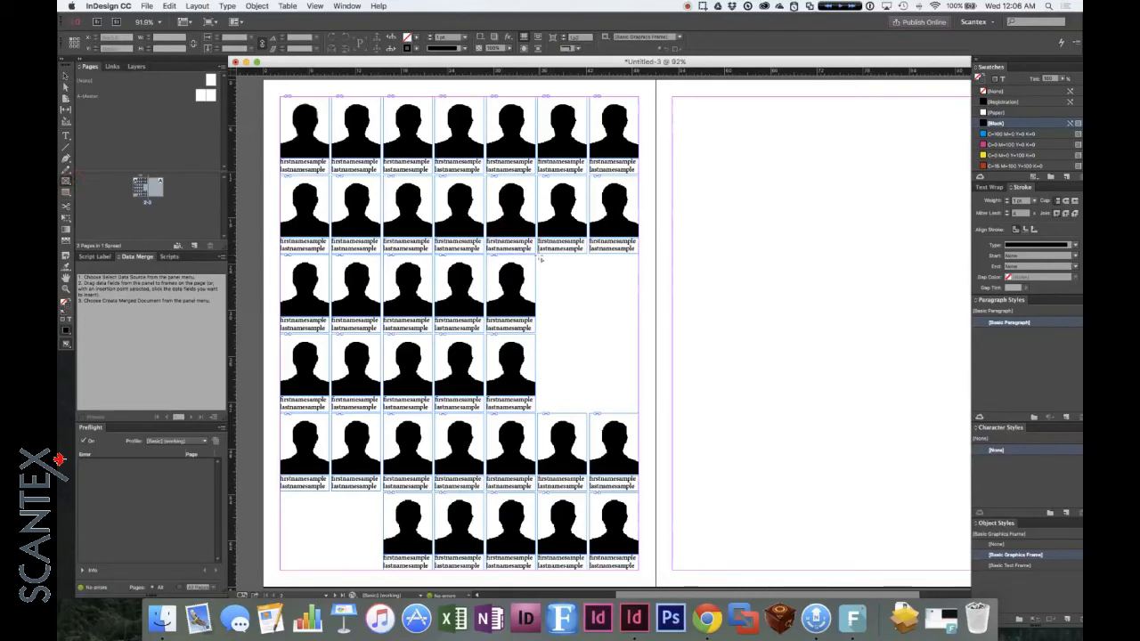
drag(539, 257, 638, 410)
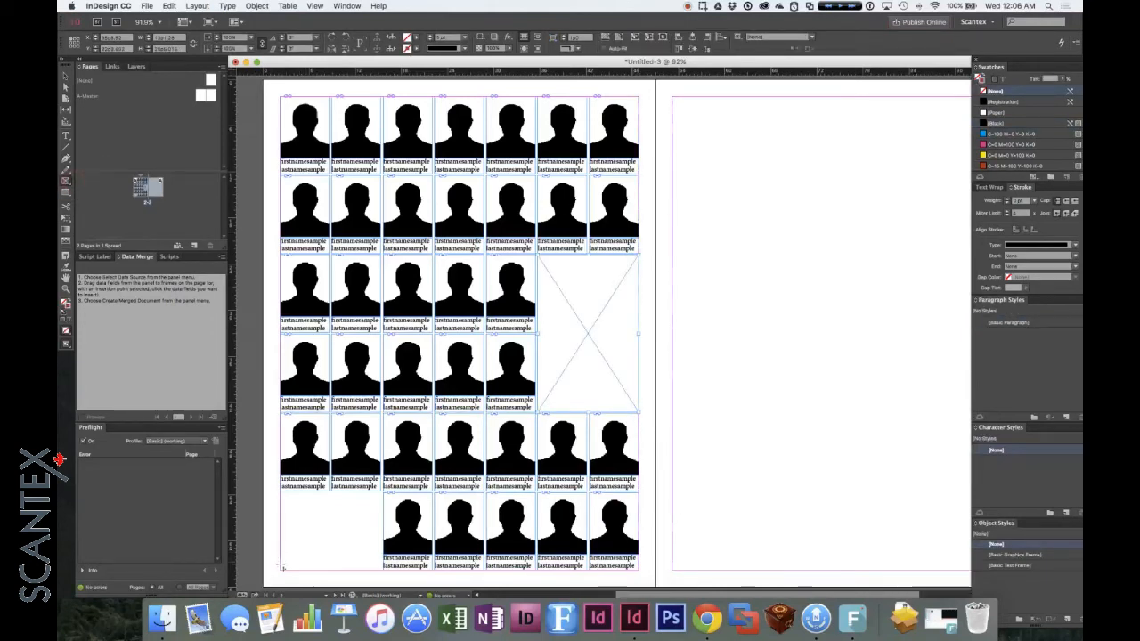
drag(279, 571, 382, 494)
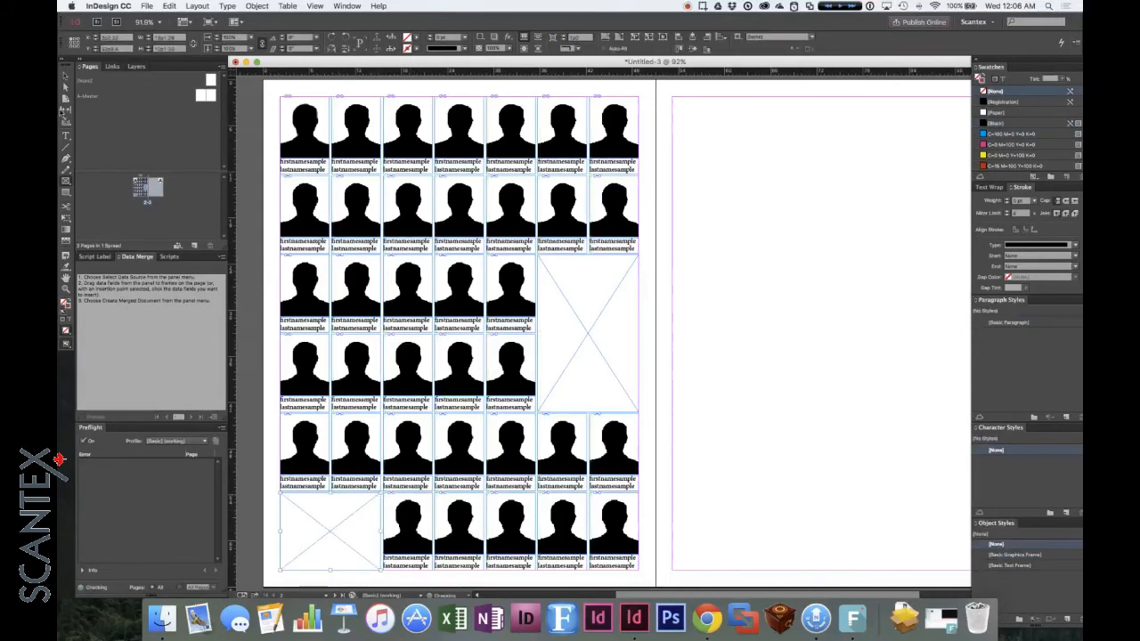
click(66, 78)
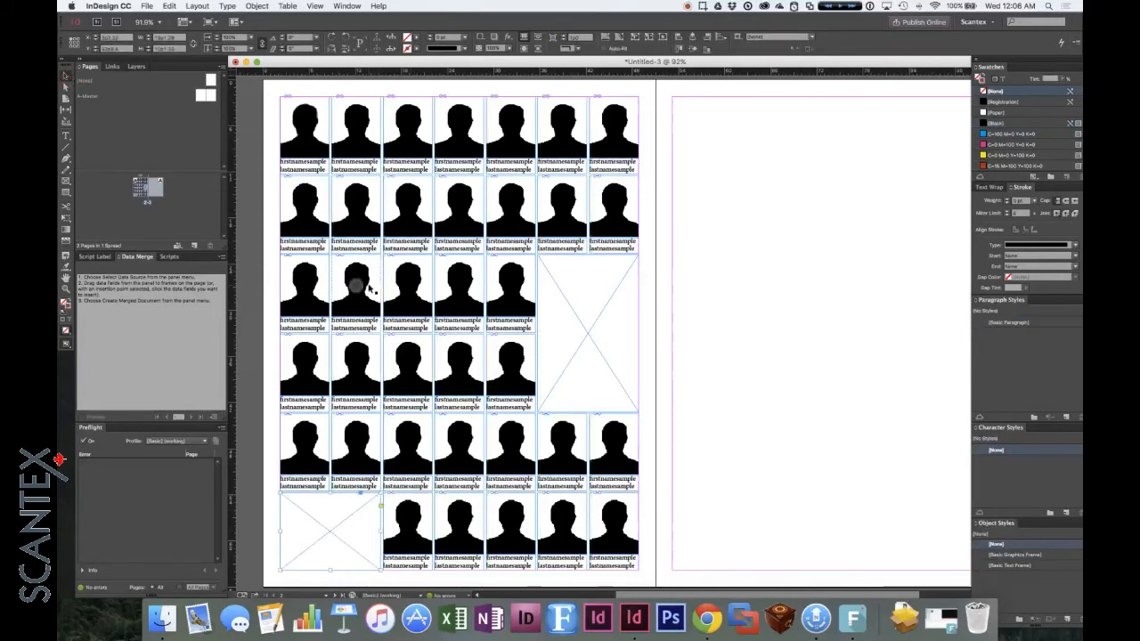
Step: Duplicate the first page's entire layout of portraits and empty frames onto the facing page, aligned to its margins
key(super+minus)
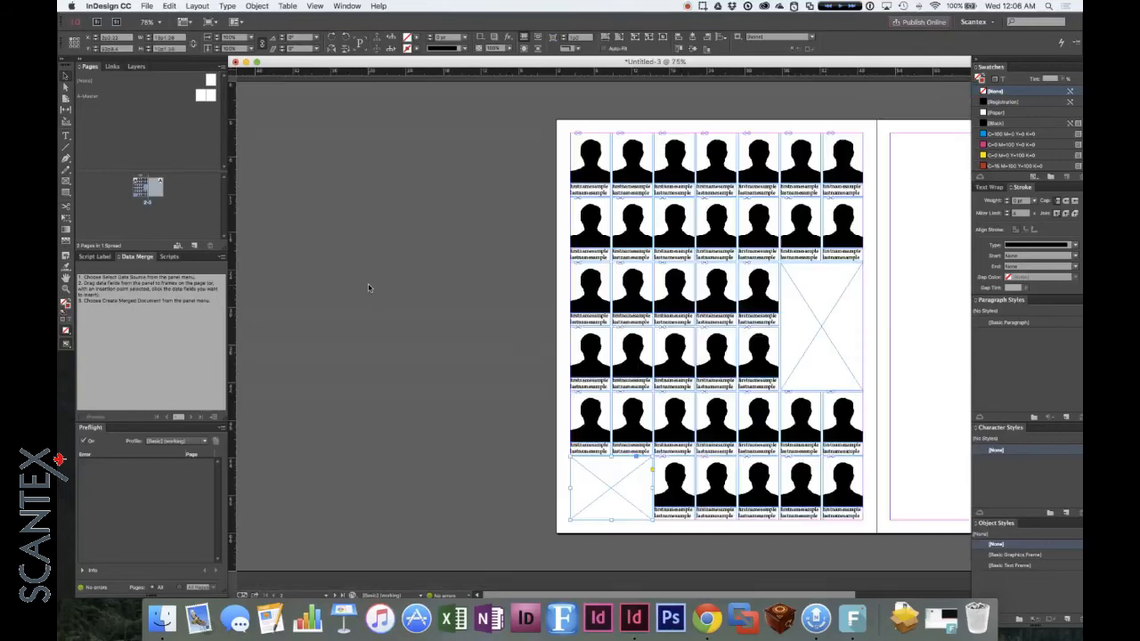
drag(798, 268, 517, 266)
key(super+a)
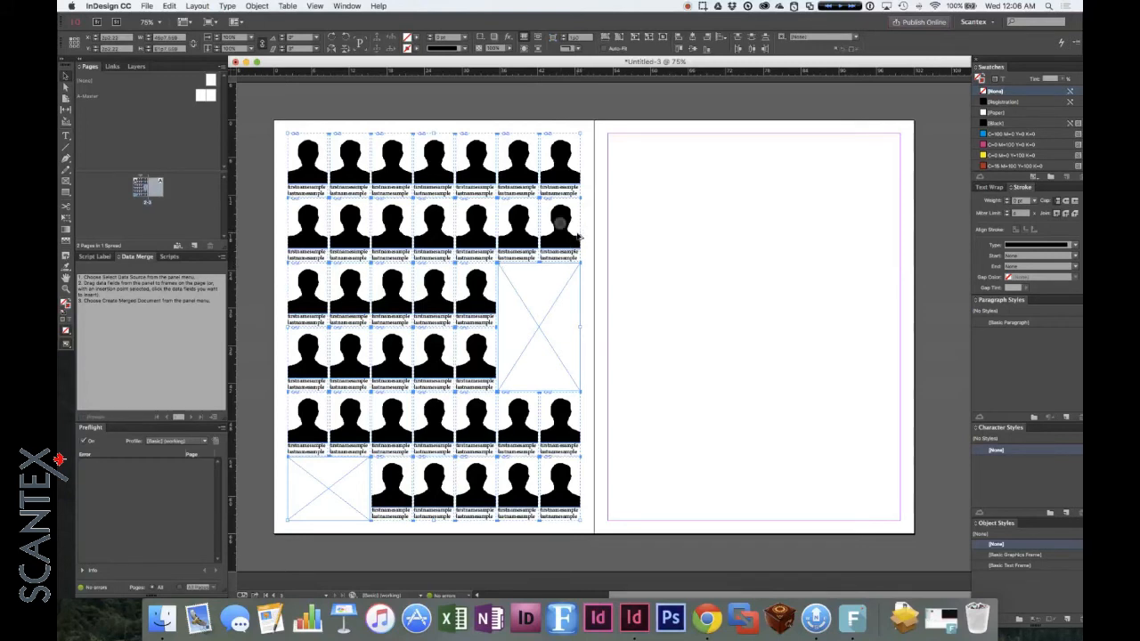
drag(577, 236, 896, 258)
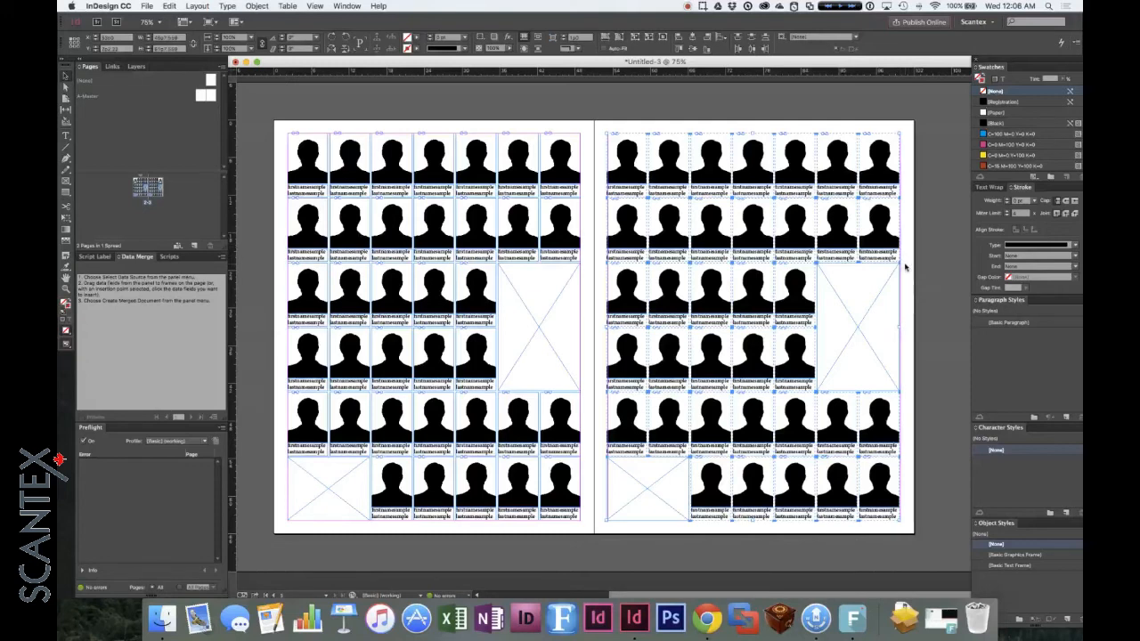
click(905, 265)
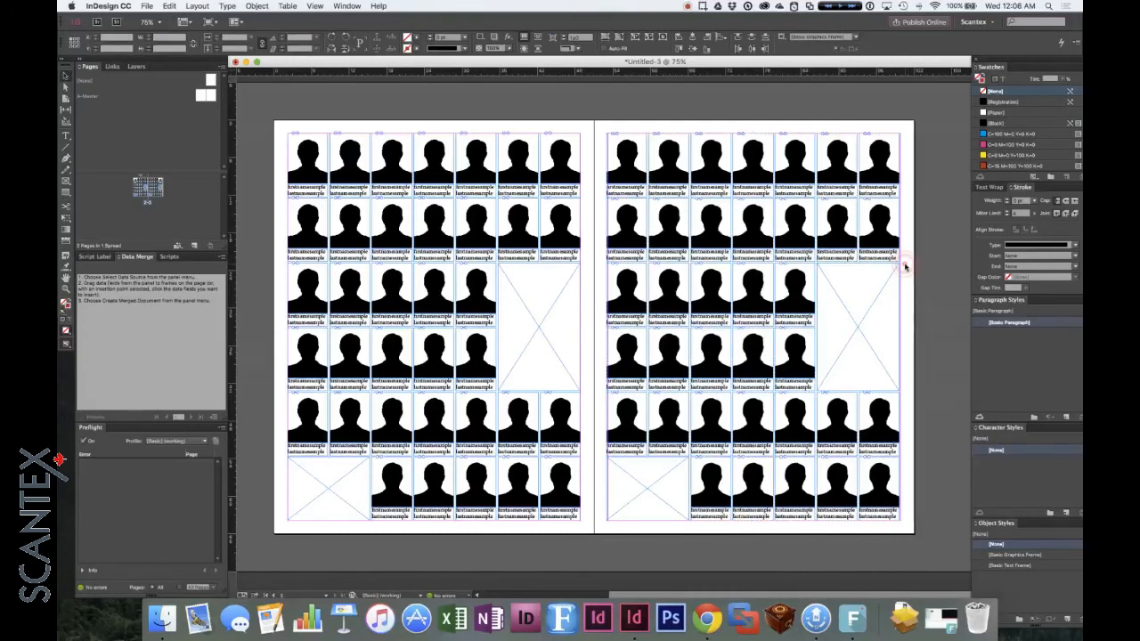
Step: Mirror rows 3 and 4 on the second page, shifting their portraits to the outer margin and the large empty frame to the inner margin
click(871, 298)
drag(879, 295, 579, 301)
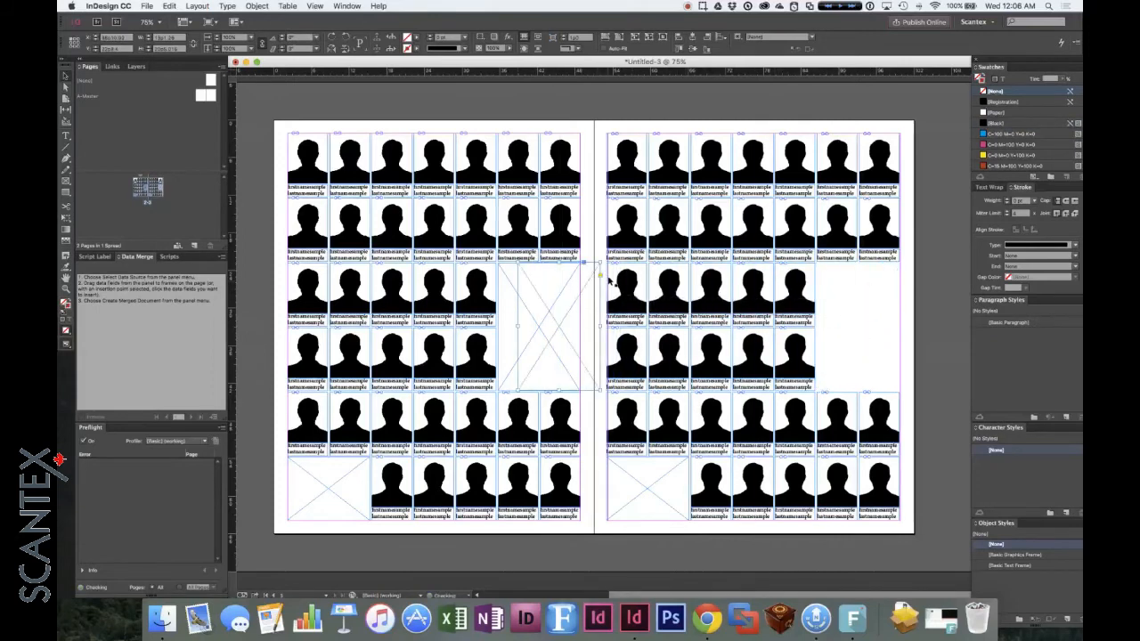
drag(836, 285, 714, 388)
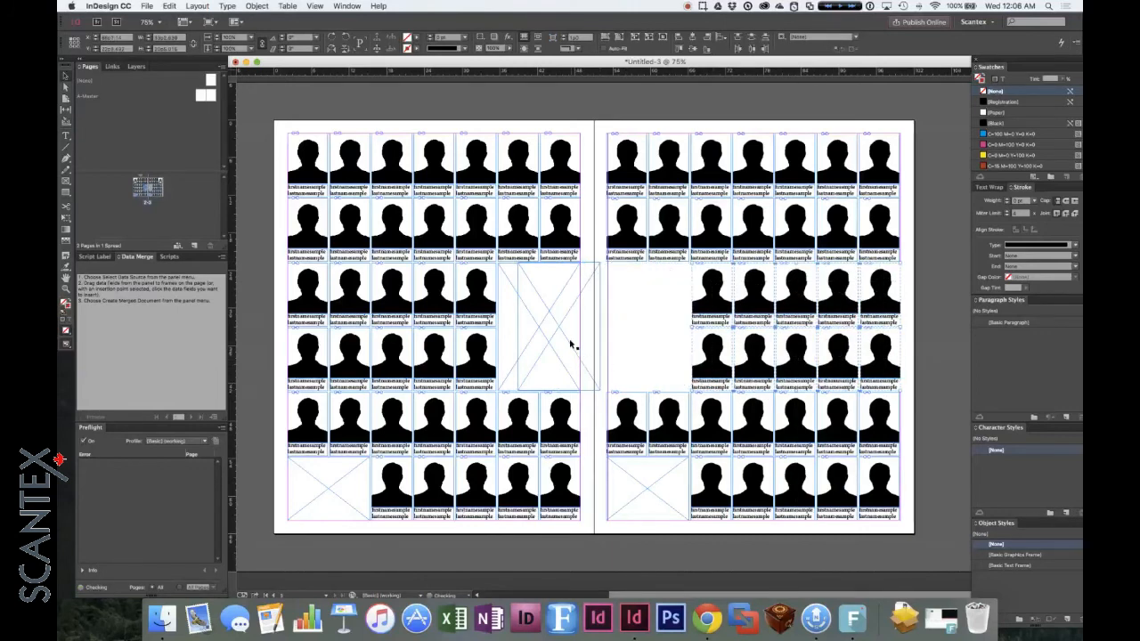
drag(593, 339, 684, 354)
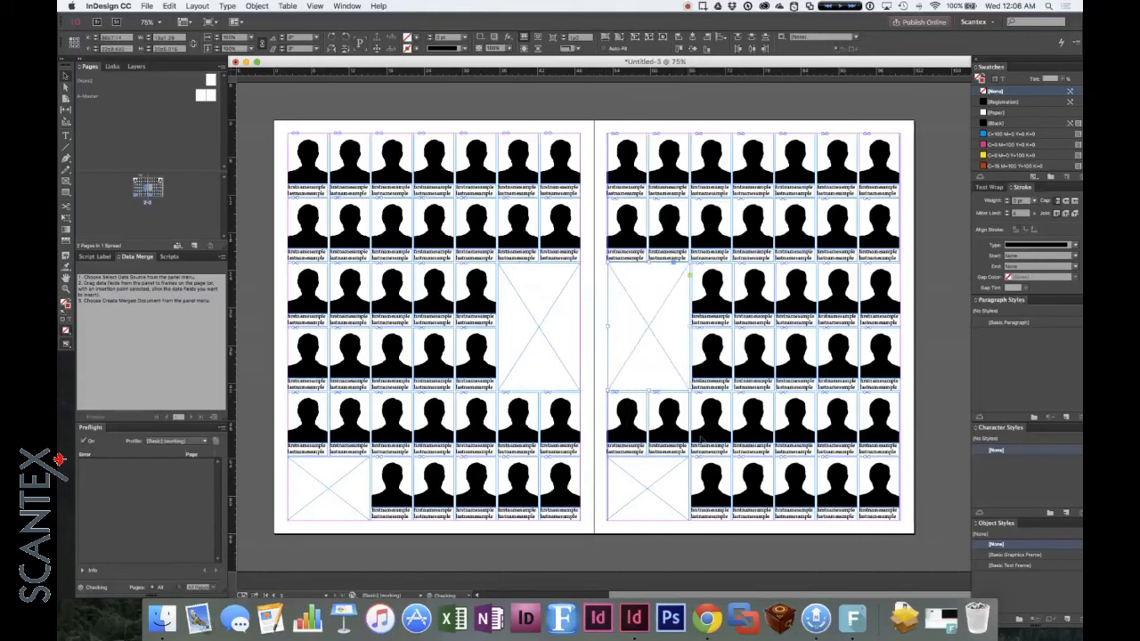
Step: Mirror the second page's bottom row, shifting its five portraits to the inner margin and the empty frame to the outer margin
drag(659, 503, 950, 510)
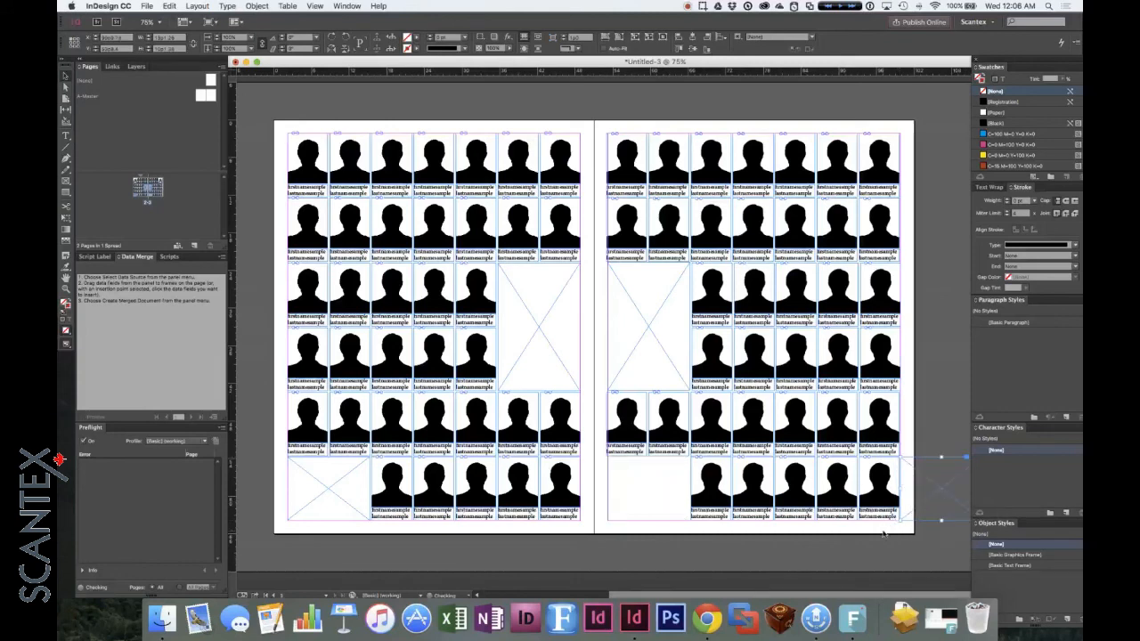
drag(883, 531, 620, 486)
drag(931, 491, 875, 479)
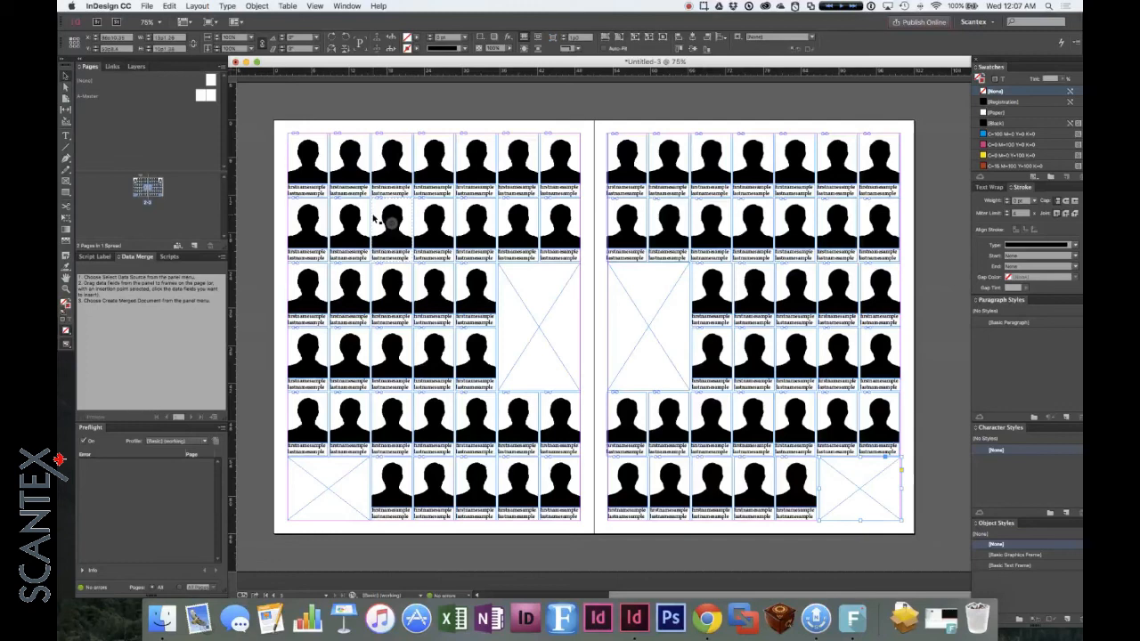
Step: Start placing an image and browse the Lifetouch folder, checking the files inside FOLDER7
key(super+d)
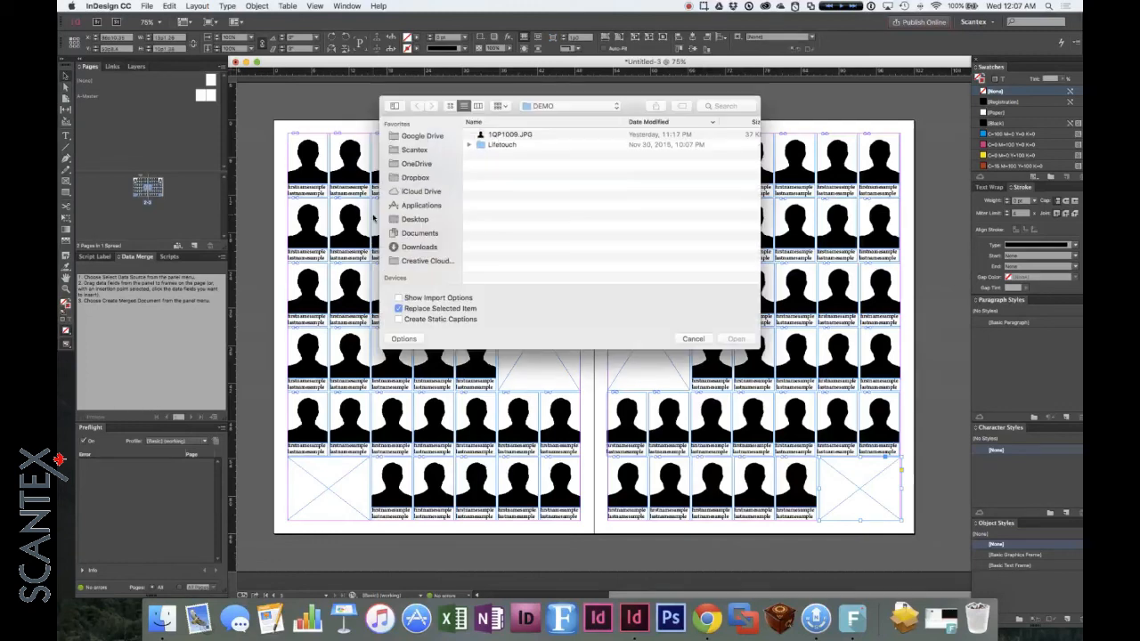
click(489, 145)
double_click(489, 146)
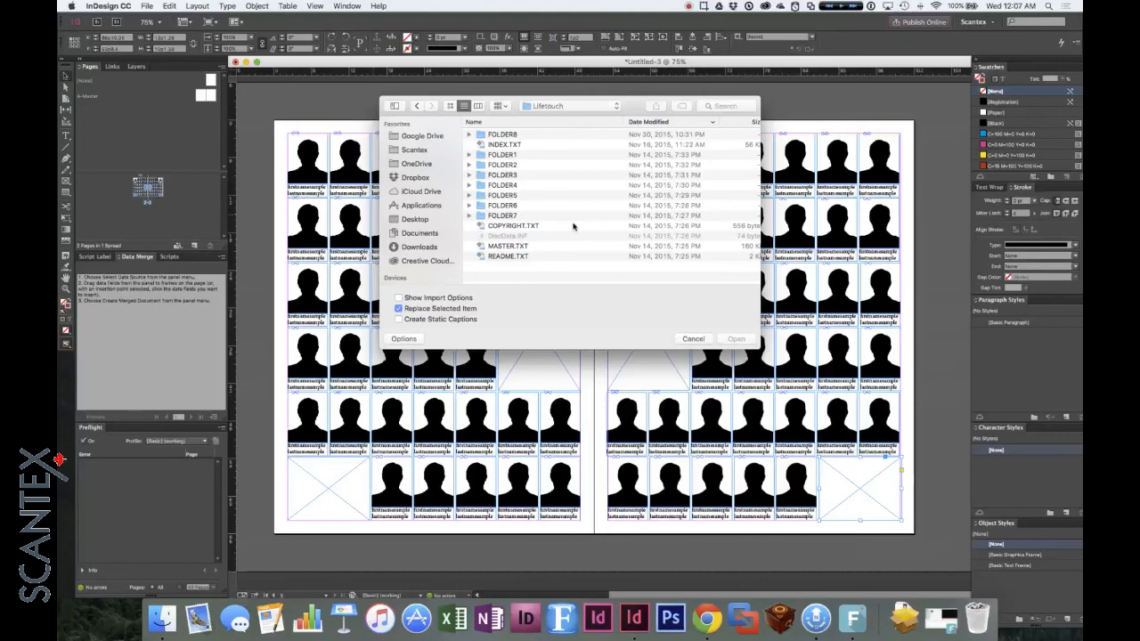
click(470, 217)
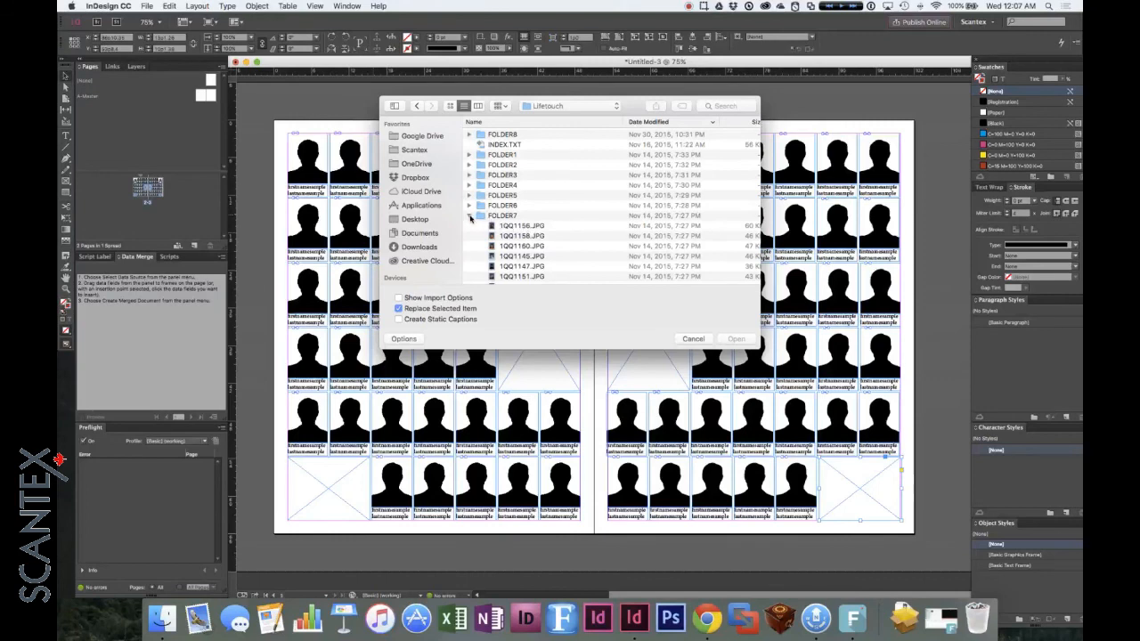
click(471, 216)
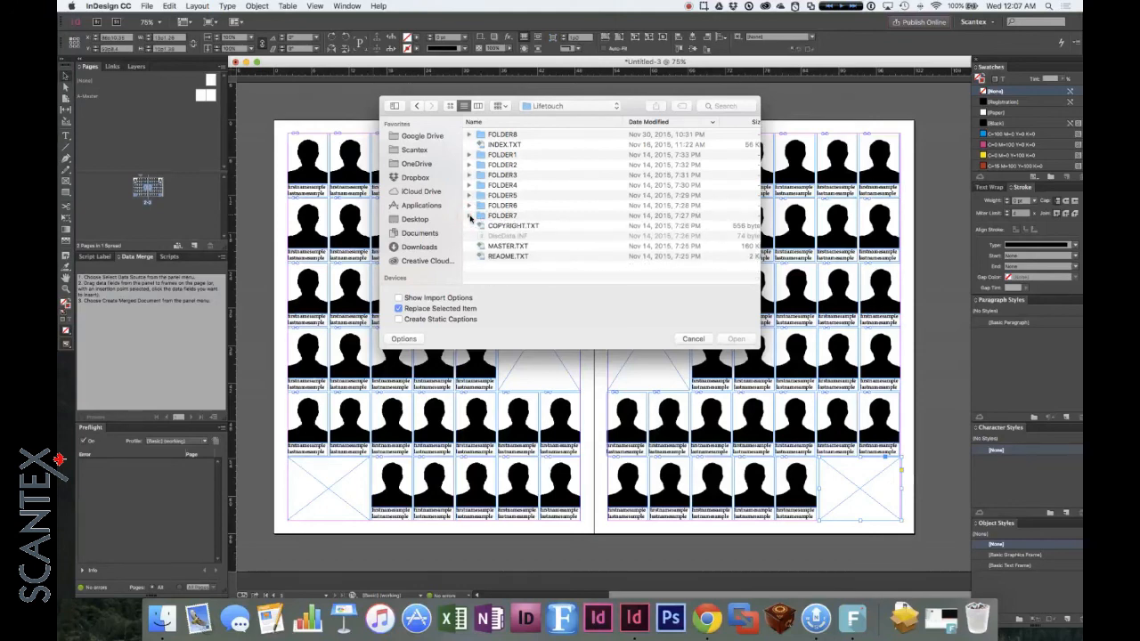